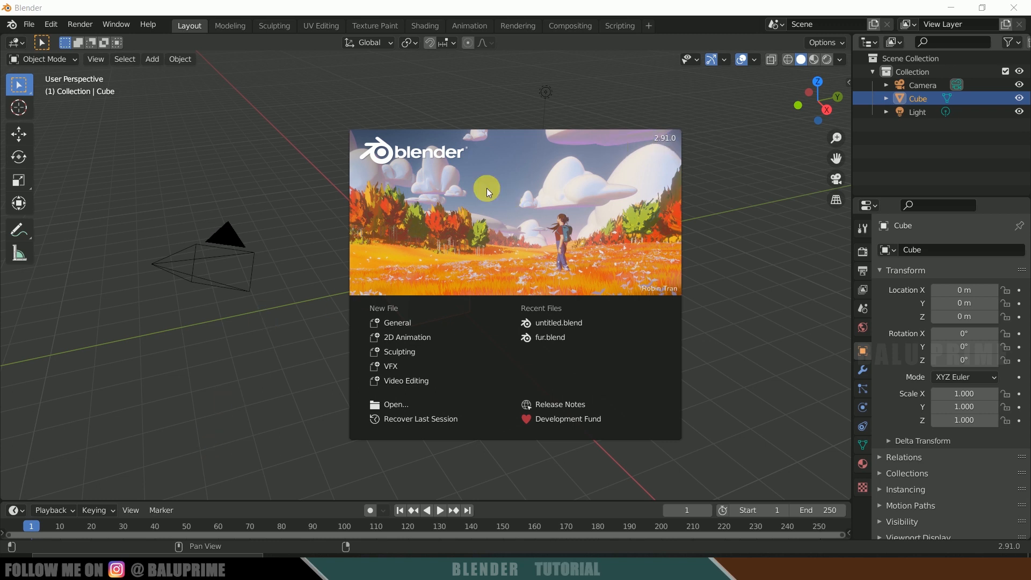
# - Delete all default objects from the scene: the cube, camera and light
pyautogui.click(288, 355)
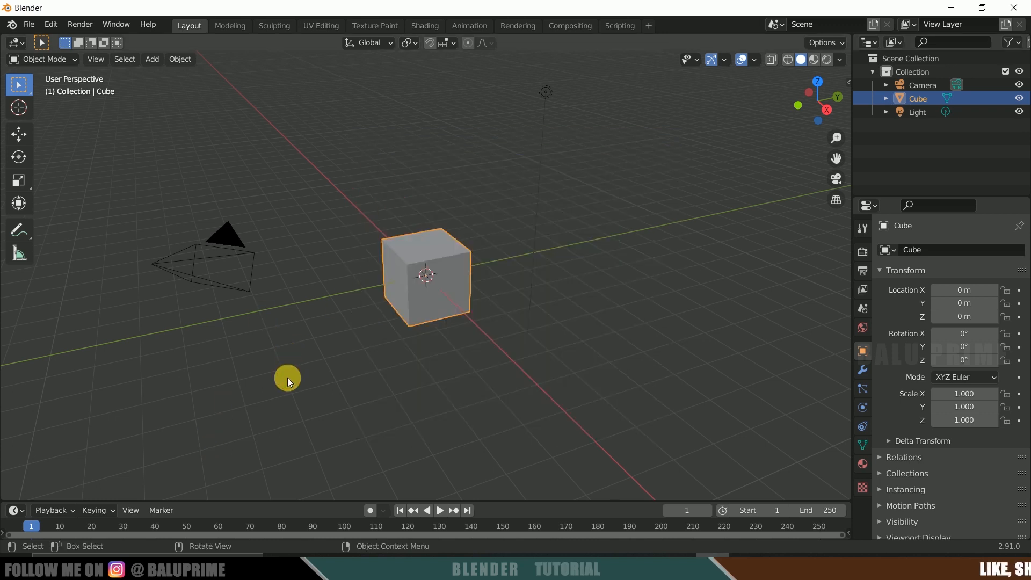
pyautogui.press('a')
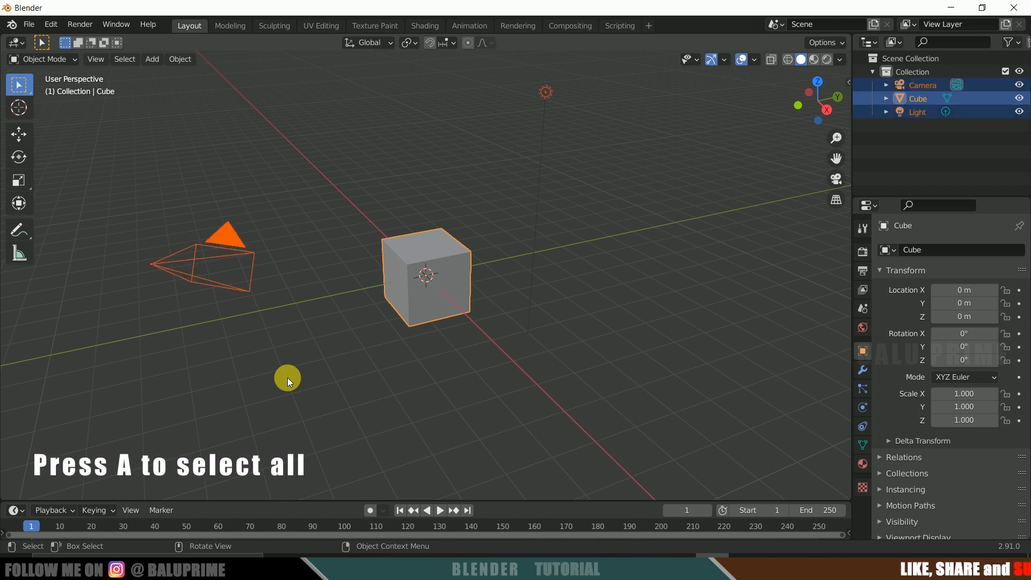
pyautogui.press('Delete')
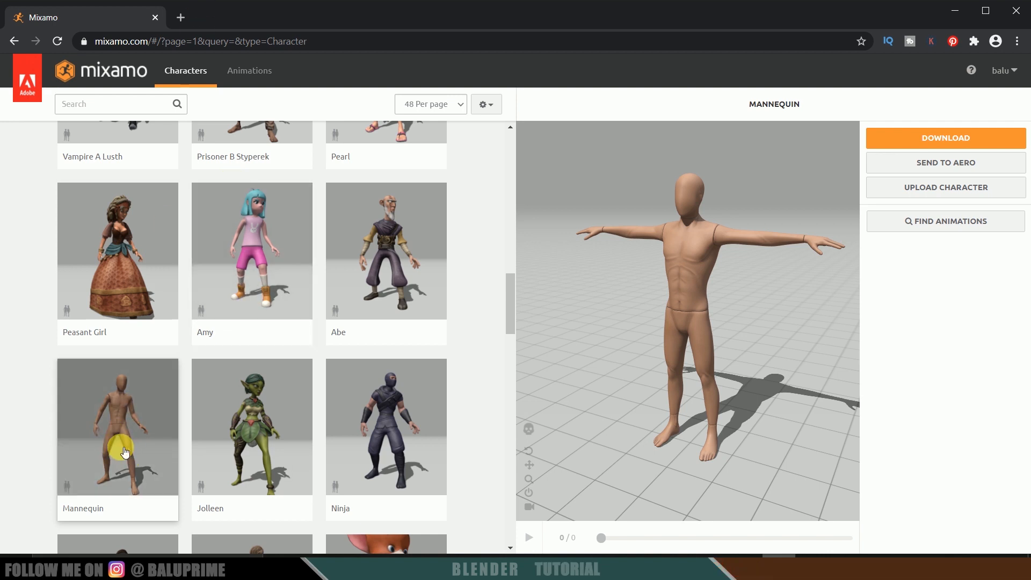
# - In Mixamo, choose the Mannequin character, search animations for "run", apply a Running animation and enable In Place
pyautogui.click(125, 452)
pyautogui.click(812, 139)
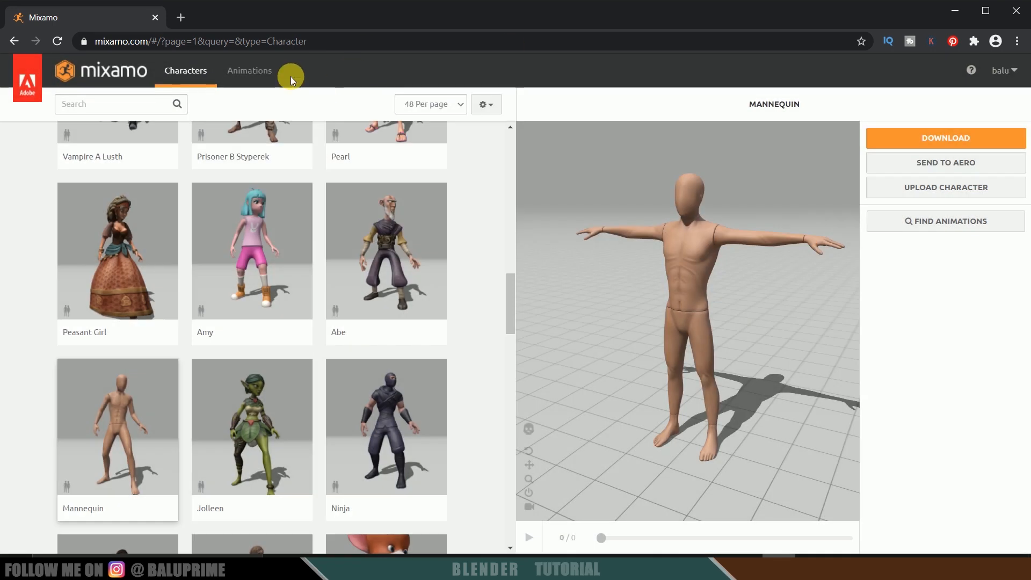
pyautogui.click(253, 71)
pyautogui.click(116, 103)
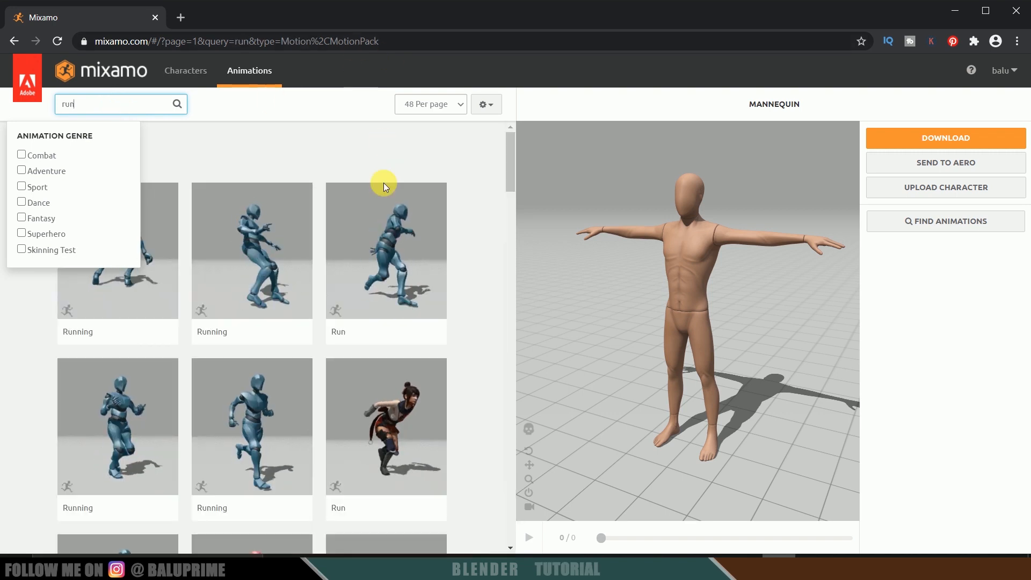
pyautogui.click(220, 430)
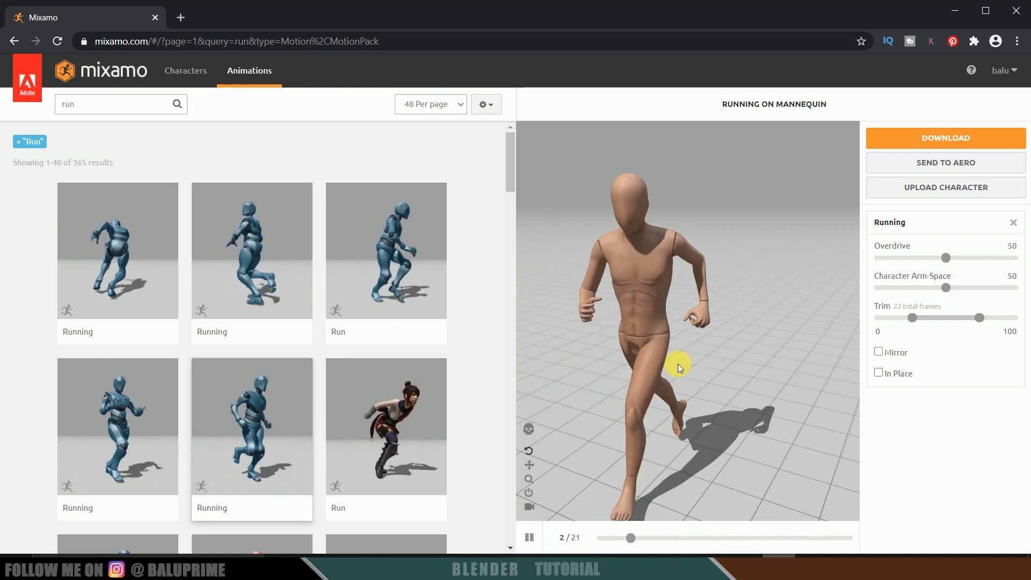
pyautogui.click(879, 373)
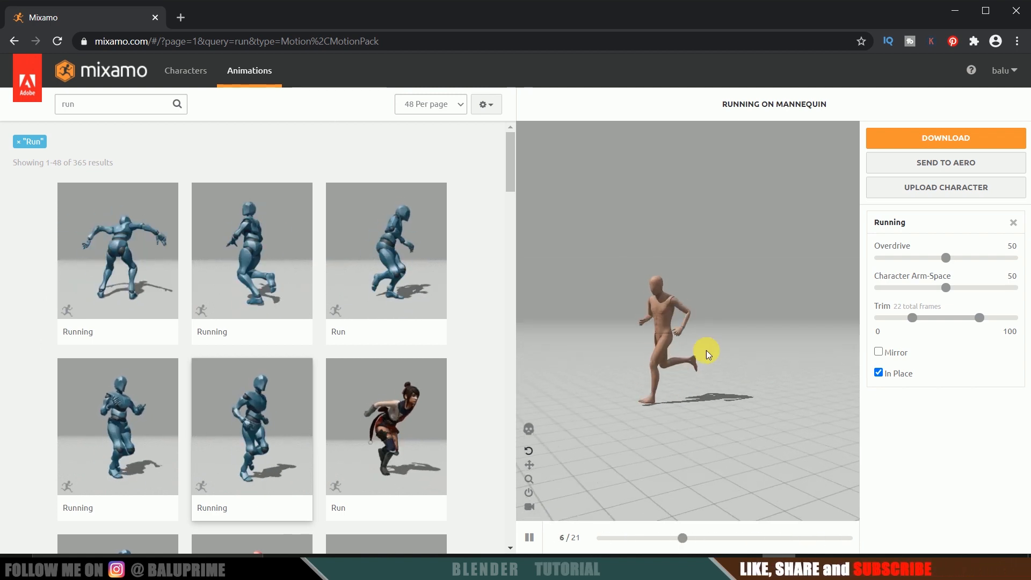
pyautogui.click(530, 536)
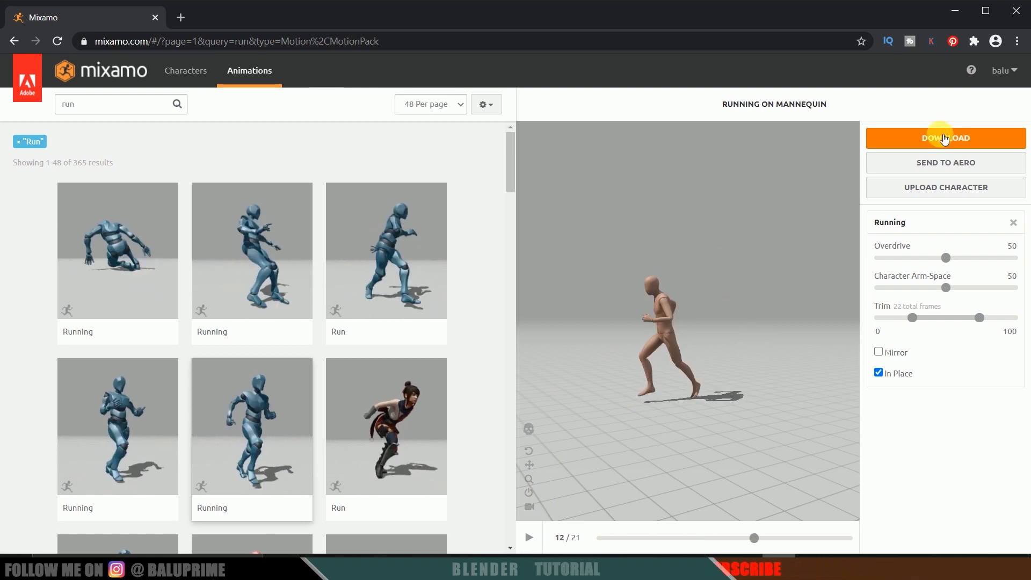
# - Download the animated character as FBX (.fbx), With Skin, at 30 frames per second with no keyframe reduction
pyautogui.click(945, 139)
pyautogui.click(364, 200)
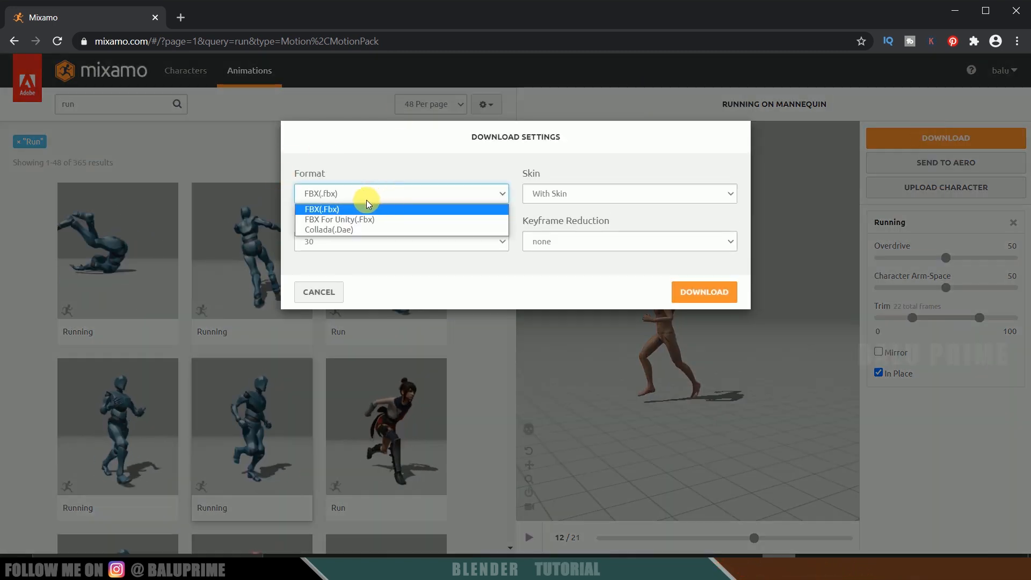
pyautogui.click(338, 205)
pyautogui.click(337, 239)
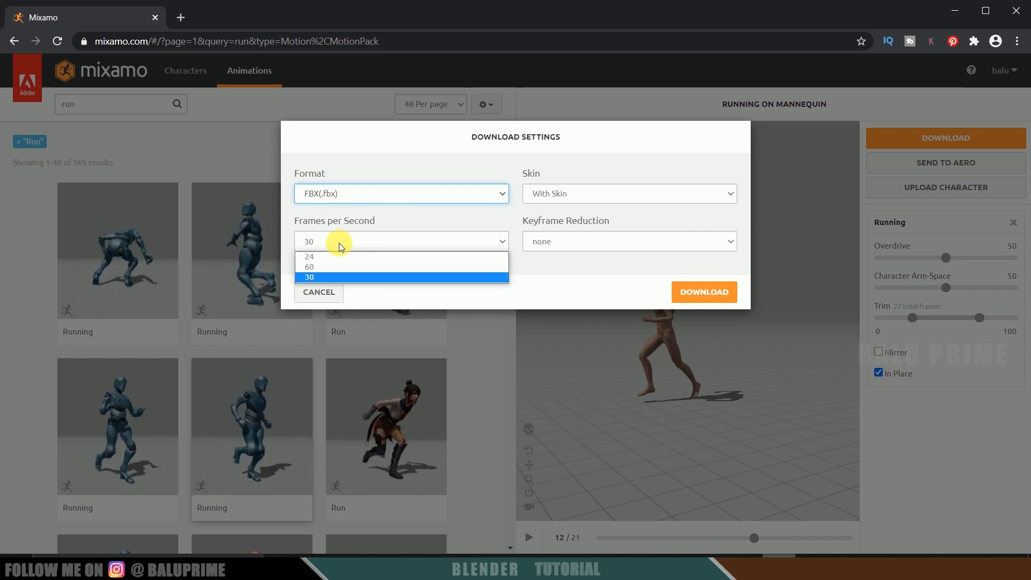
pyautogui.click(327, 277)
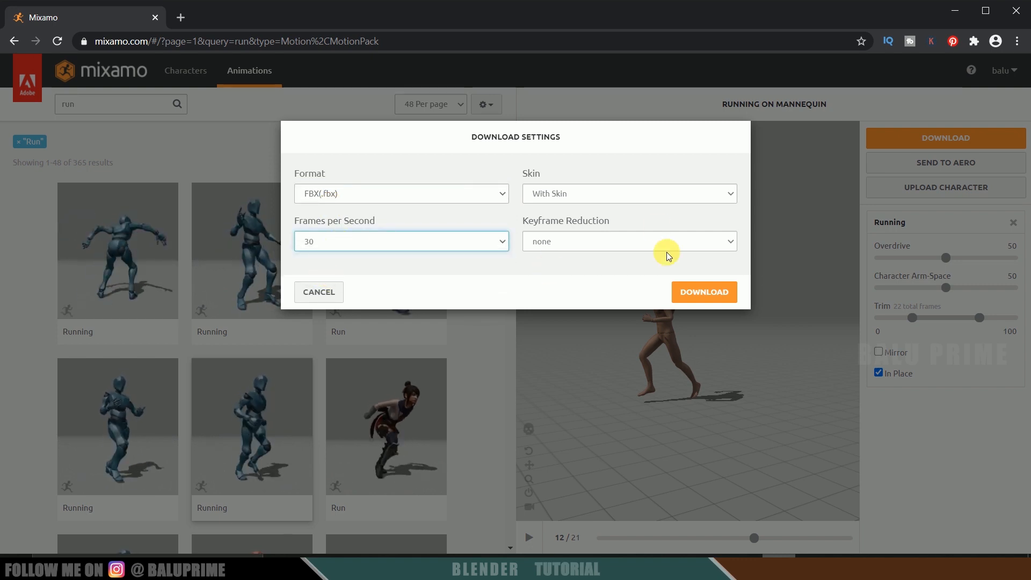
pyautogui.click(603, 197)
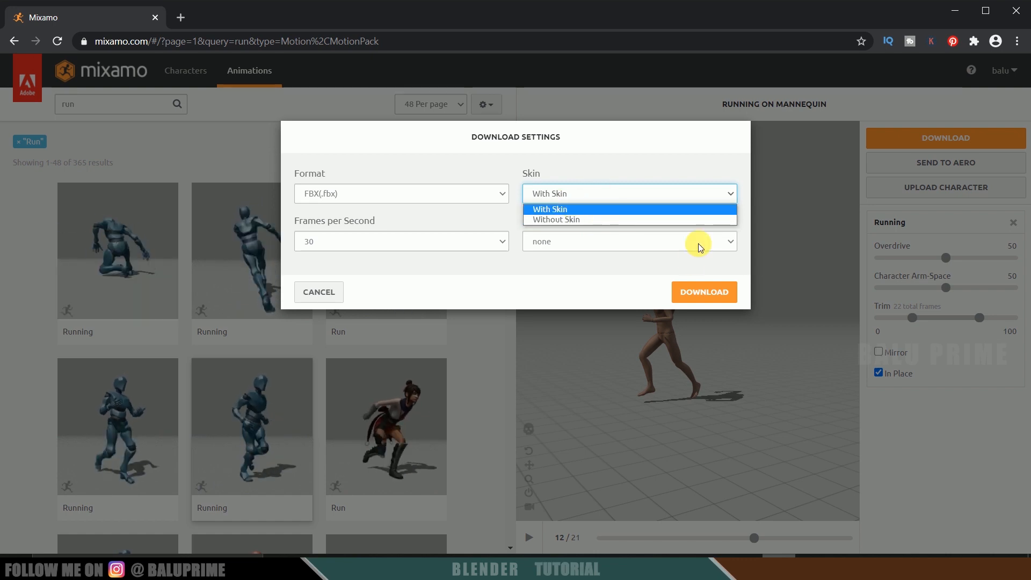
pyautogui.click(707, 294)
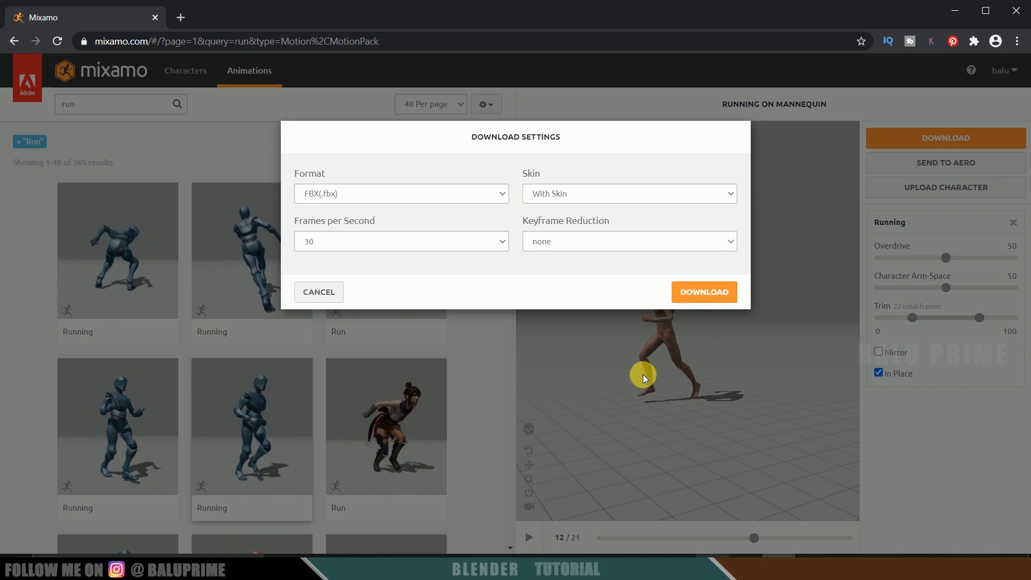
# - Switch to Blender, import Running.fbx from the Downloads folder and enlarge the armature to a scale of about 0.037
pyautogui.click(714, 561)
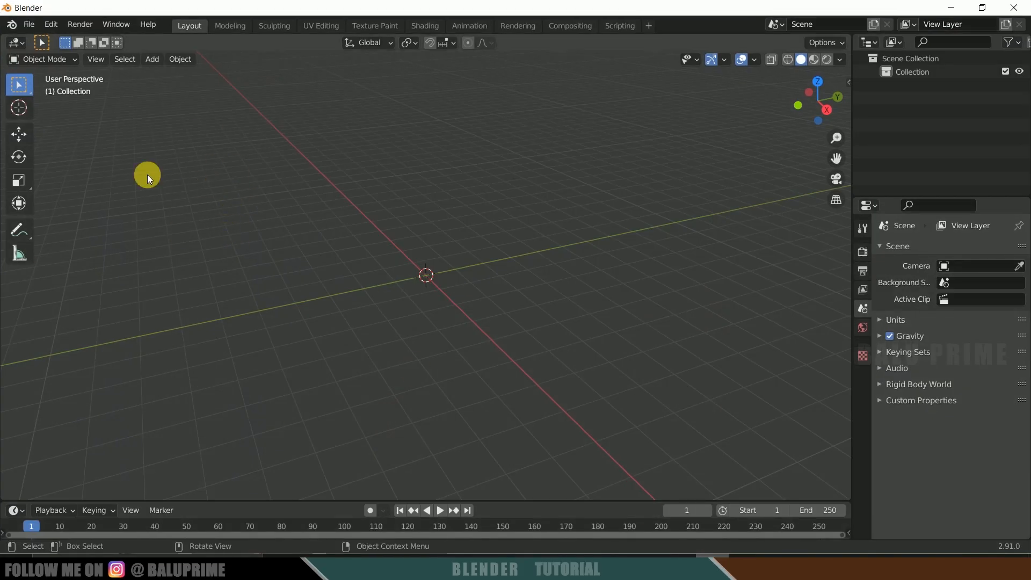
pyautogui.click(30, 25)
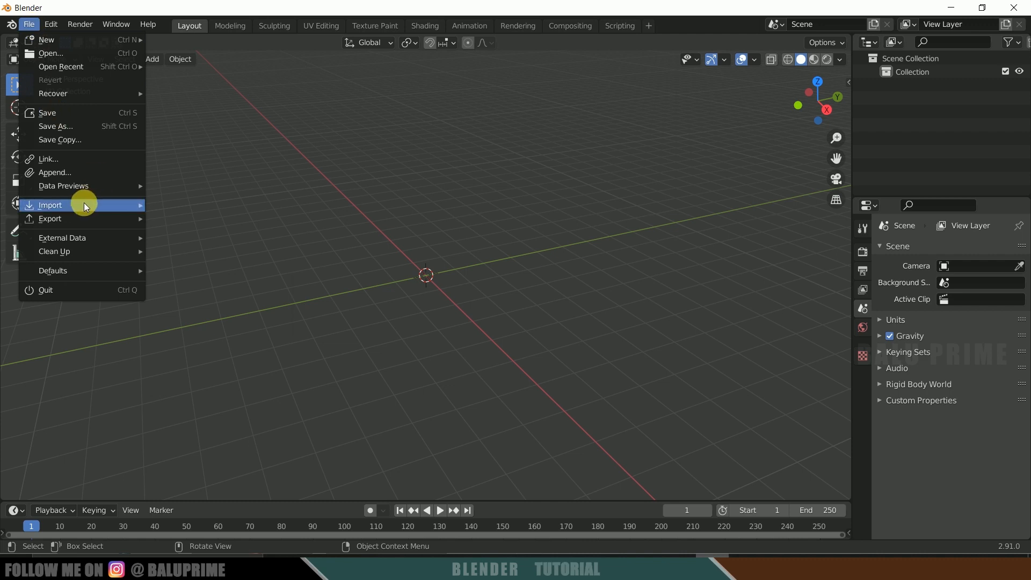
pyautogui.moveTo(83, 204)
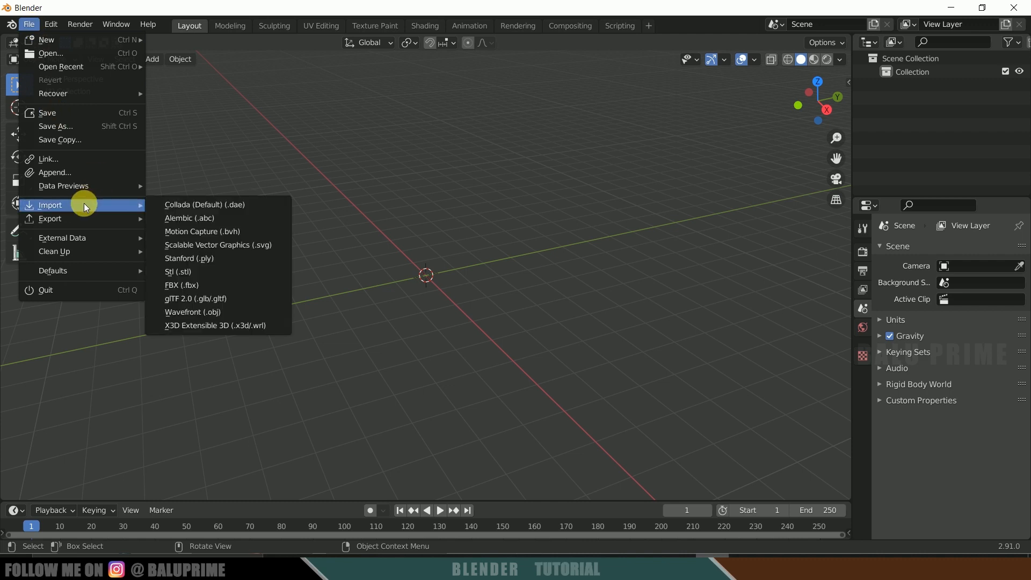
pyautogui.click(186, 287)
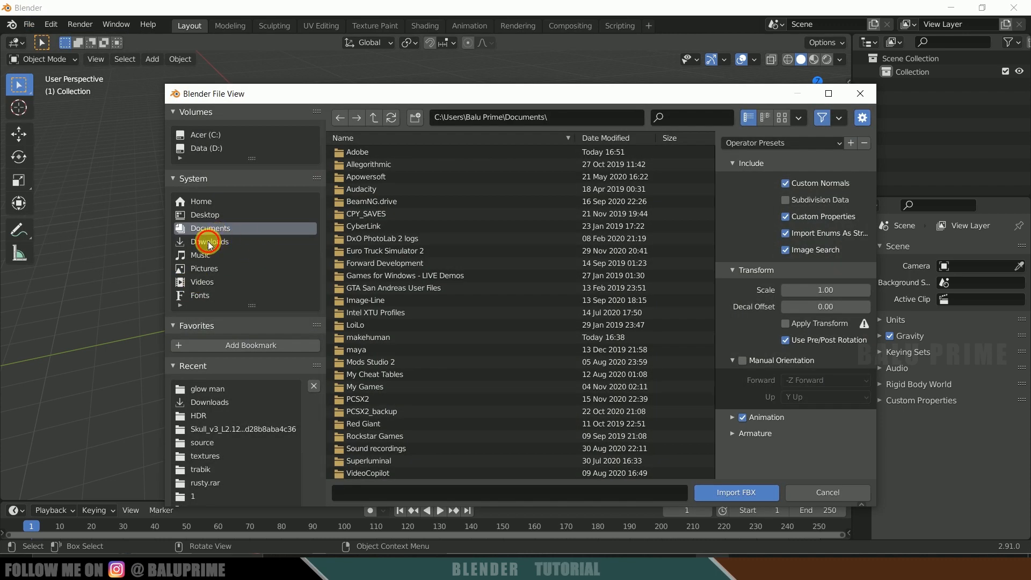
pyautogui.click(207, 242)
pyautogui.click(349, 214)
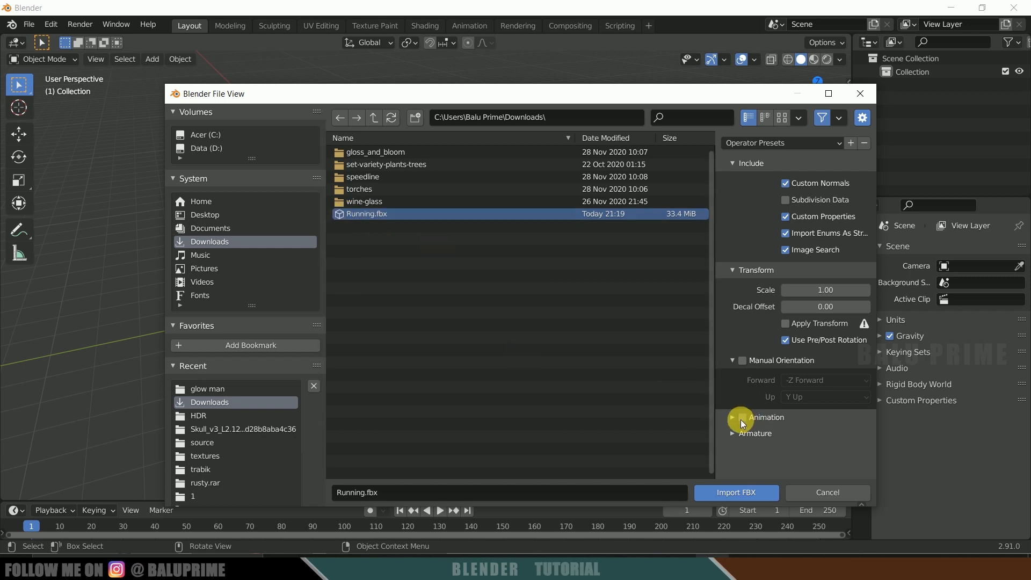
pyautogui.click(735, 493)
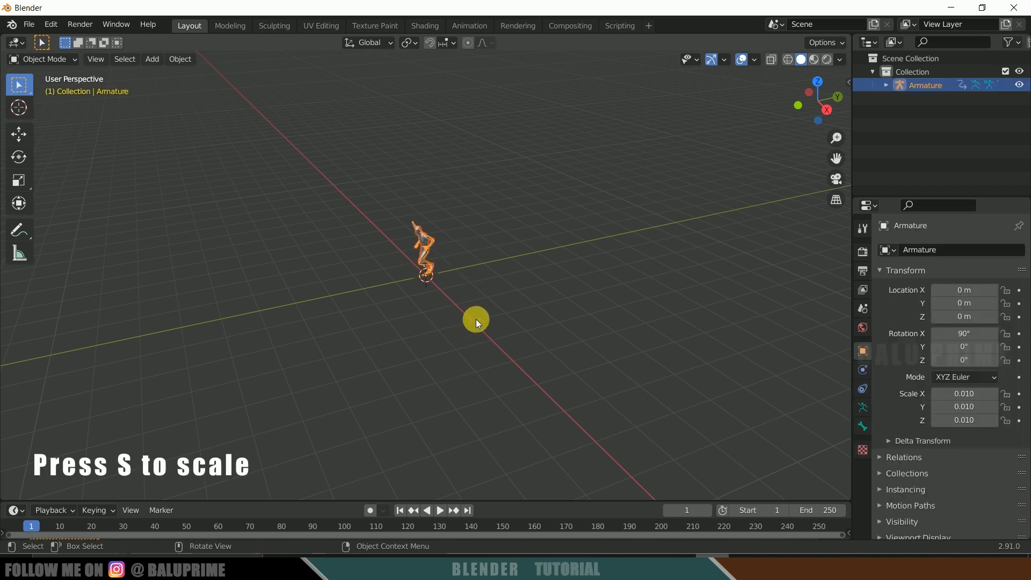
pyautogui.press('s')
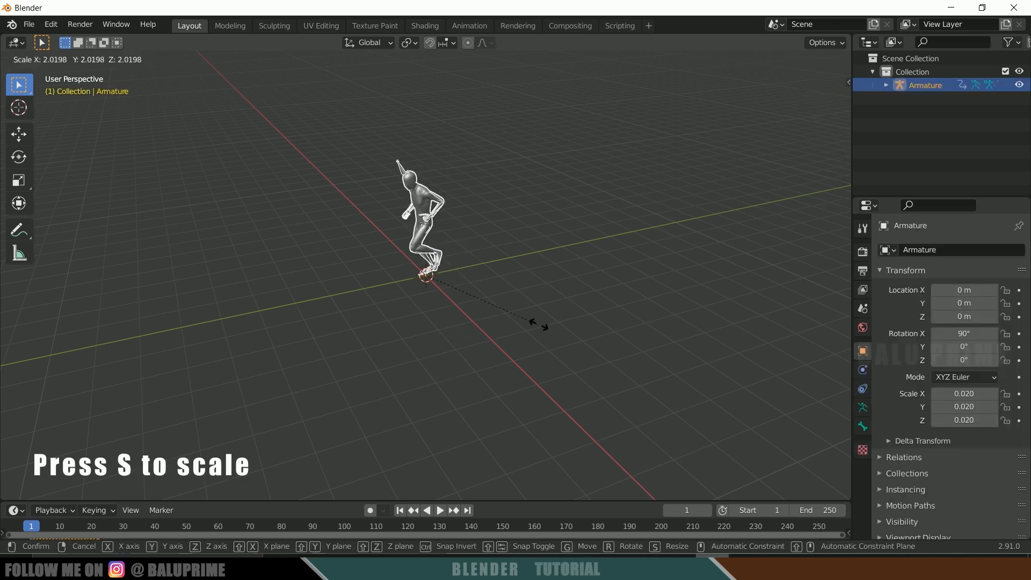
pyautogui.click(637, 345)
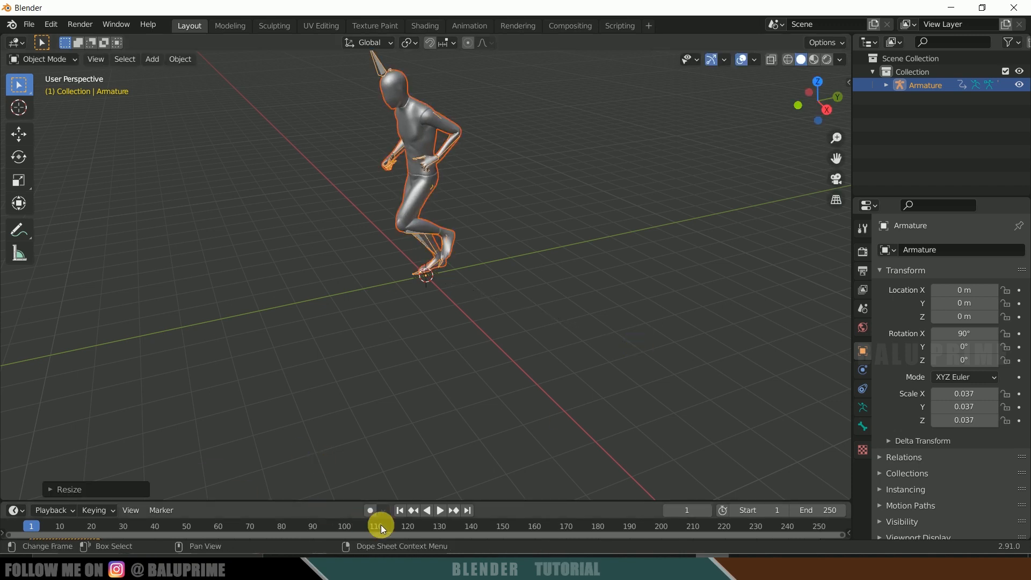
# - Enlarge the timeline, copy all of the armature's run keyframes ending at frame 22 and paste them at frame 23
pyautogui.moveTo(409, 501); pyautogui.dragTo(370, 424)
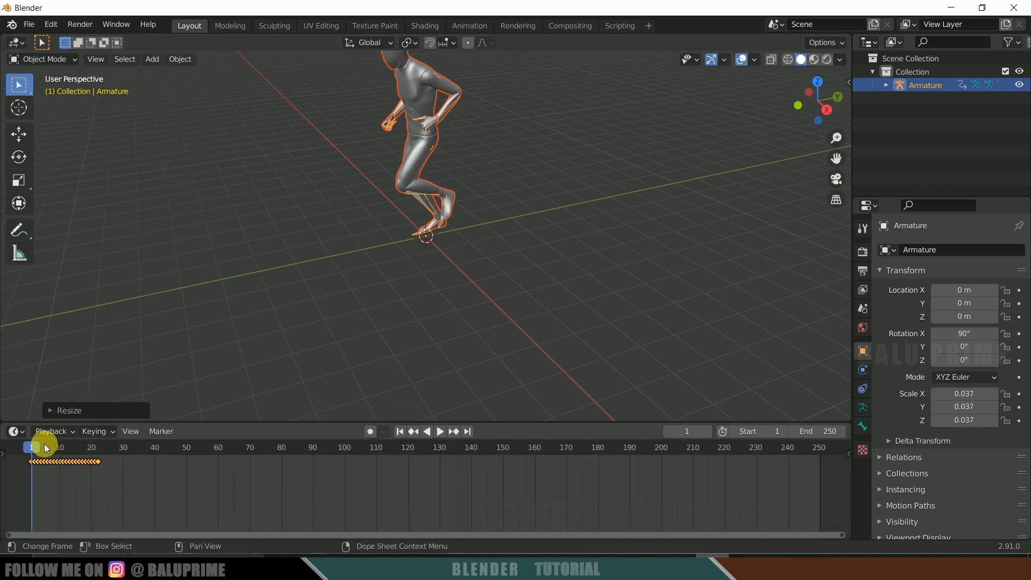
pyautogui.moveTo(40, 446); pyautogui.dragTo(98, 446)
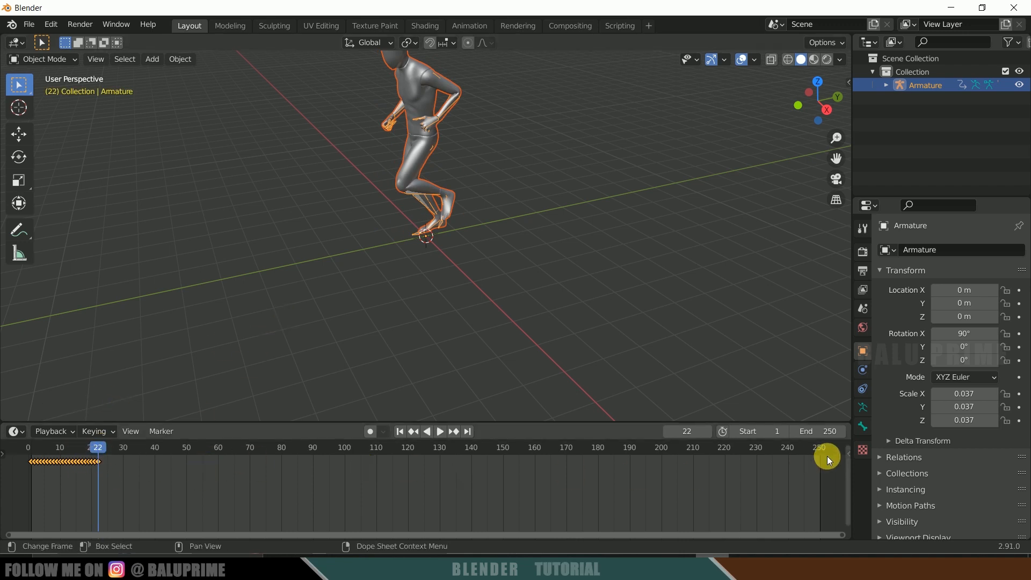
pyautogui.moveTo(252, 486); pyautogui.dragTo(22, 454)
pyautogui.hotkey('ctrl', 'c')
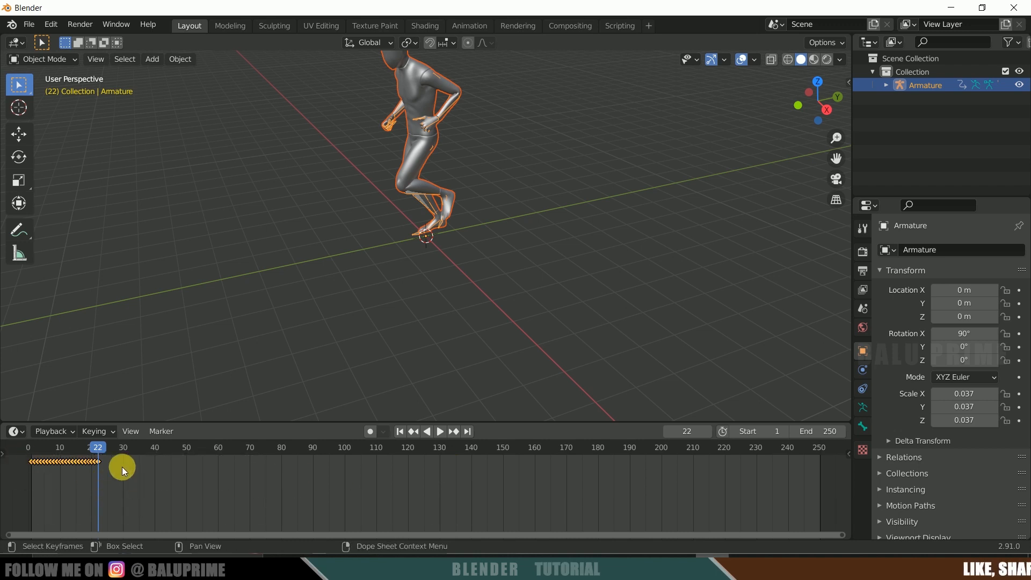
pyautogui.press('Right')
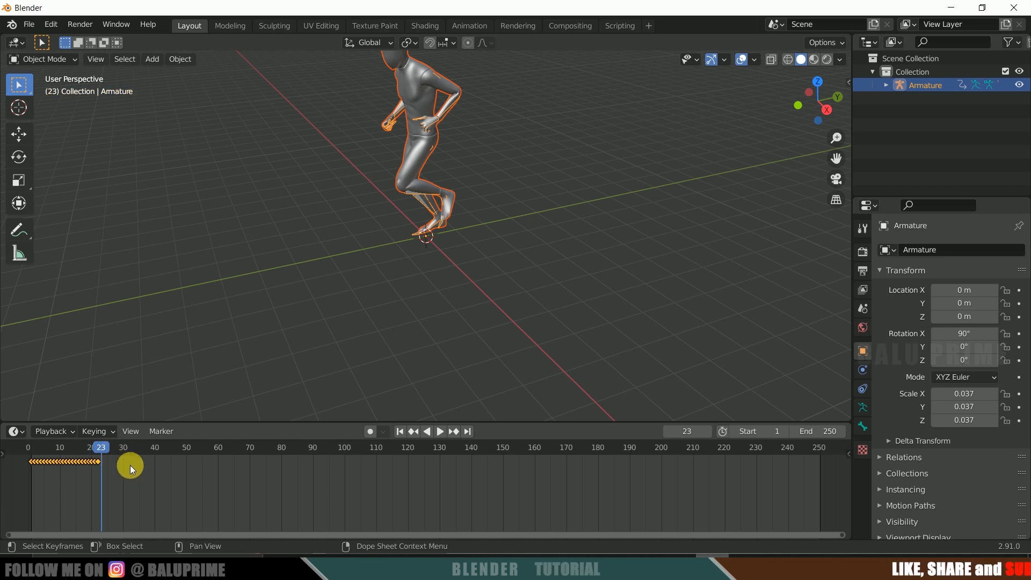
pyautogui.hotkey('ctrl', 'v')
# - Repeatedly copy all keyframes and paste the run cycle from frame 45 through frame 177 until it fills the timeline, and play it from frame 1
pyautogui.moveTo(259, 488); pyautogui.dragTo(27, 461)
pyautogui.press('space')
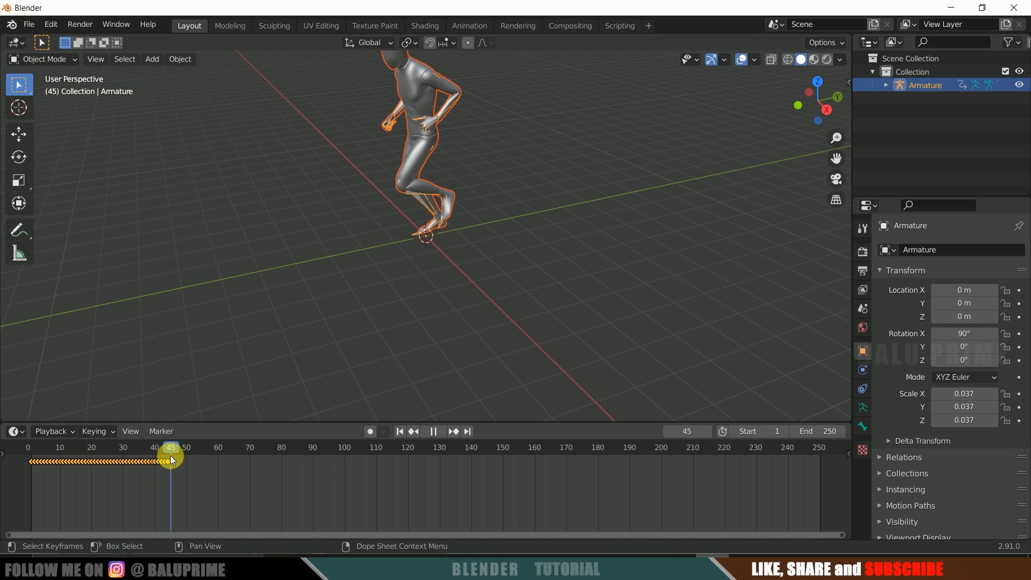
pyautogui.press('space')
pyautogui.hotkey('ctrl', 'c')
pyautogui.hotkey('ctrl', 'v')
pyautogui.moveTo(414, 491); pyautogui.dragTo(30, 462)
pyautogui.hotkey('ctrl', 'c')
pyautogui.moveTo(179, 450); pyautogui.dragTo(613, 471)
pyautogui.hotkey('ctrl', 'v')
pyautogui.hotkey('ctrl', 'v')
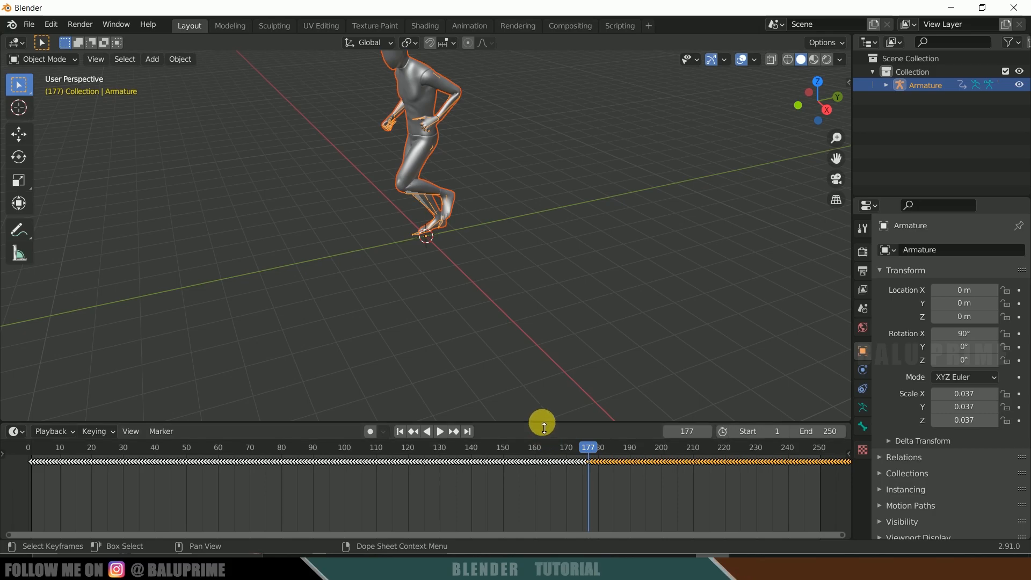
pyautogui.click(400, 431)
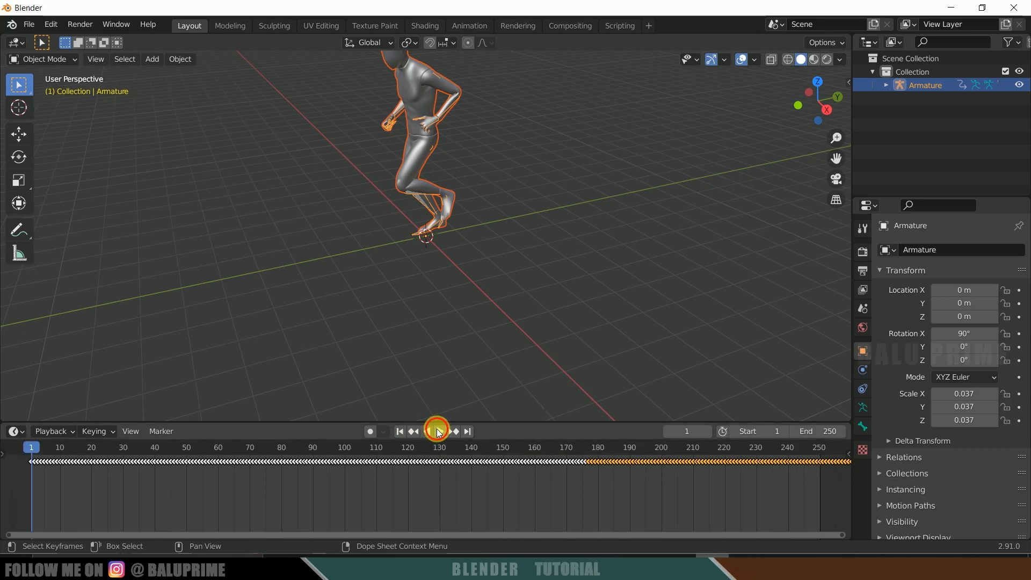
pyautogui.click(439, 431)
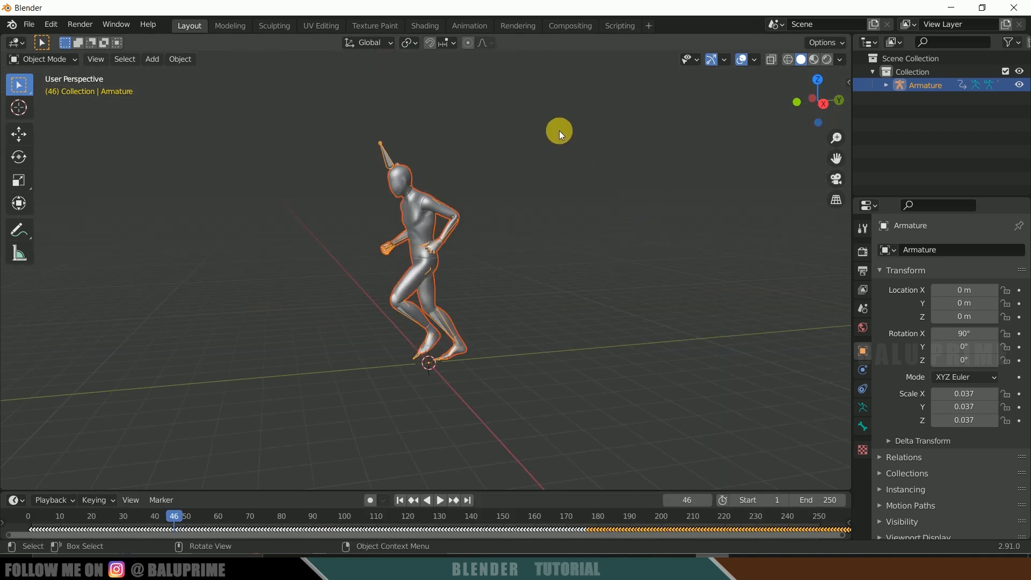
# - Select the armature, expand its hierarchy and hide it in the viewport, leaving the character mesh shown
pyautogui.click(390, 157)
pyautogui.click(885, 87)
pyautogui.click(886, 86)
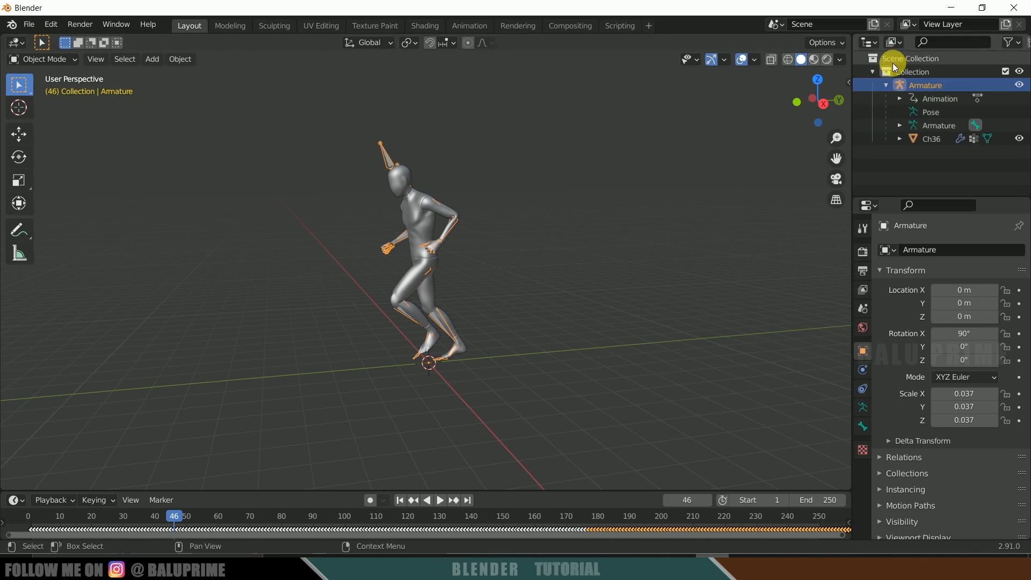
pyautogui.click(1020, 88)
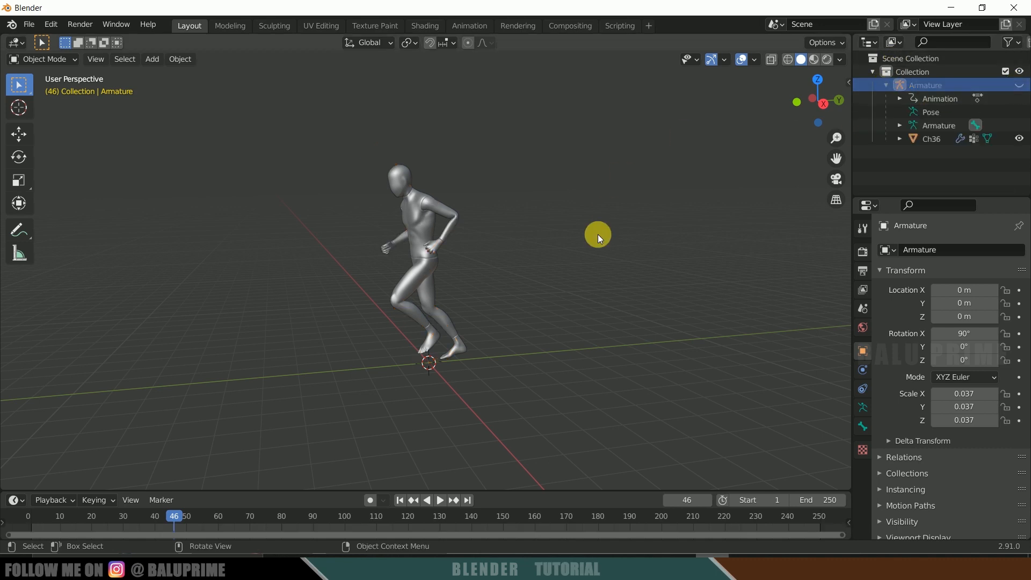
# - Select the Ch36 character mesh and display it in wireframe to inspect its topology
pyautogui.scroll(1, 561, 249)
pyautogui.click(421, 198)
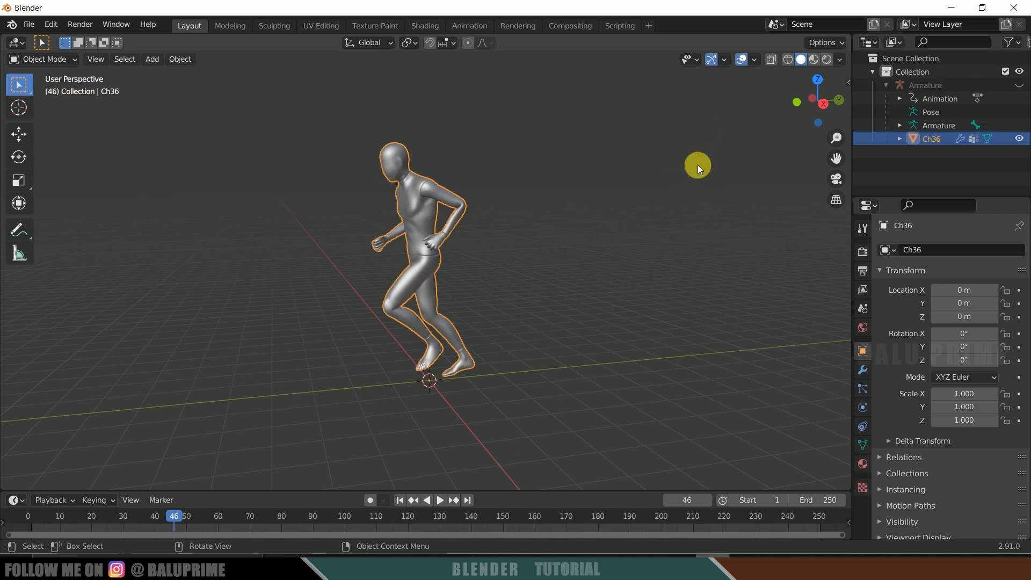
pyautogui.click(787, 60)
pyautogui.moveTo(704, 85)
pyautogui.mouseDown(button='middle')
pyautogui.moveTo(529, 217)
pyautogui.moveTo(510, 259)
pyautogui.mouseUp(button='middle')
pyautogui.scroll(3, 510, 259)
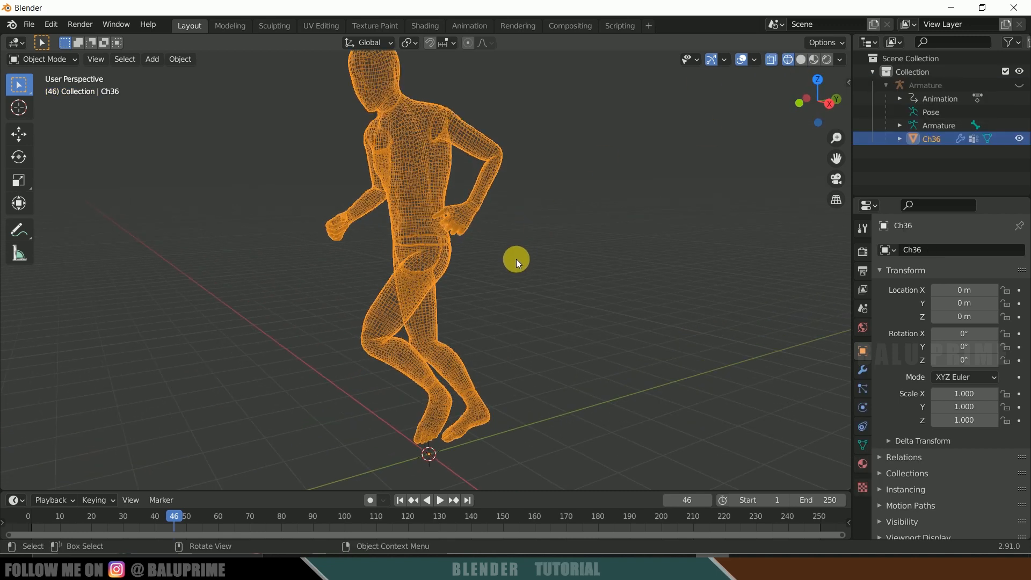
pyautogui.scroll(-2, 516, 259)
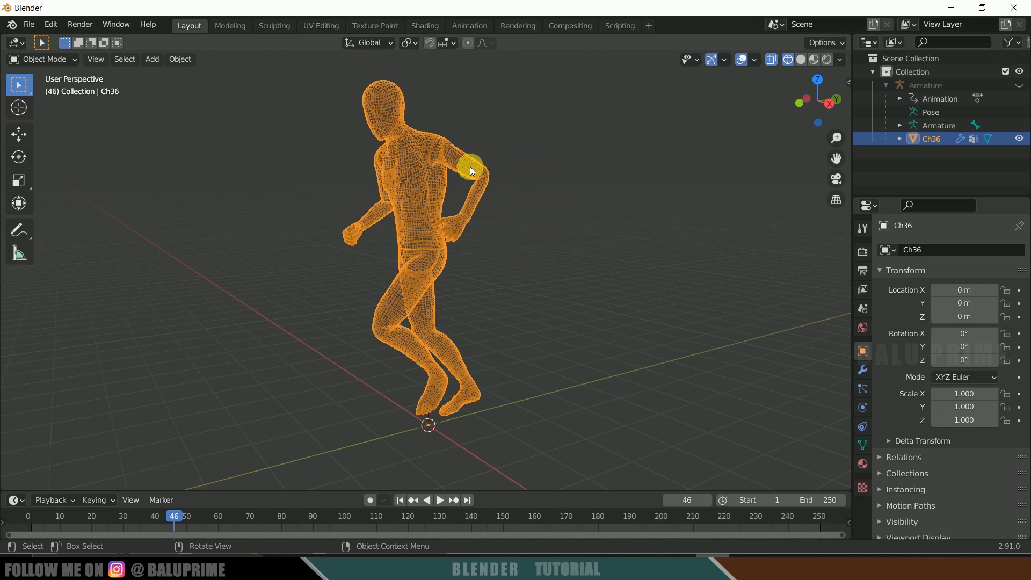
pyautogui.click(527, 228)
pyautogui.click(405, 215)
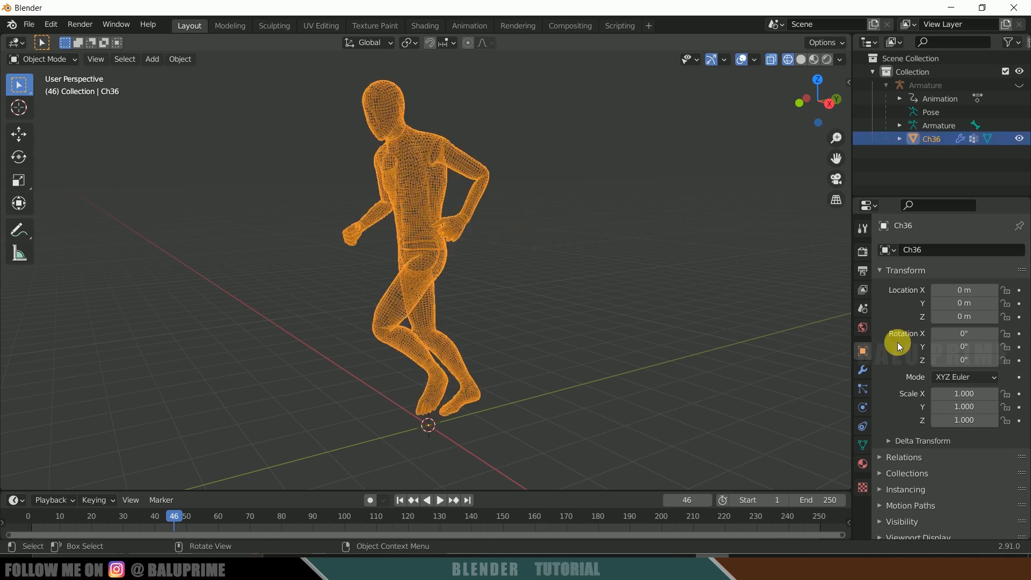
# - Add a Decimate modifier to the Ch36 character mesh and set its collapse ratio to 0.1
pyautogui.click(861, 371)
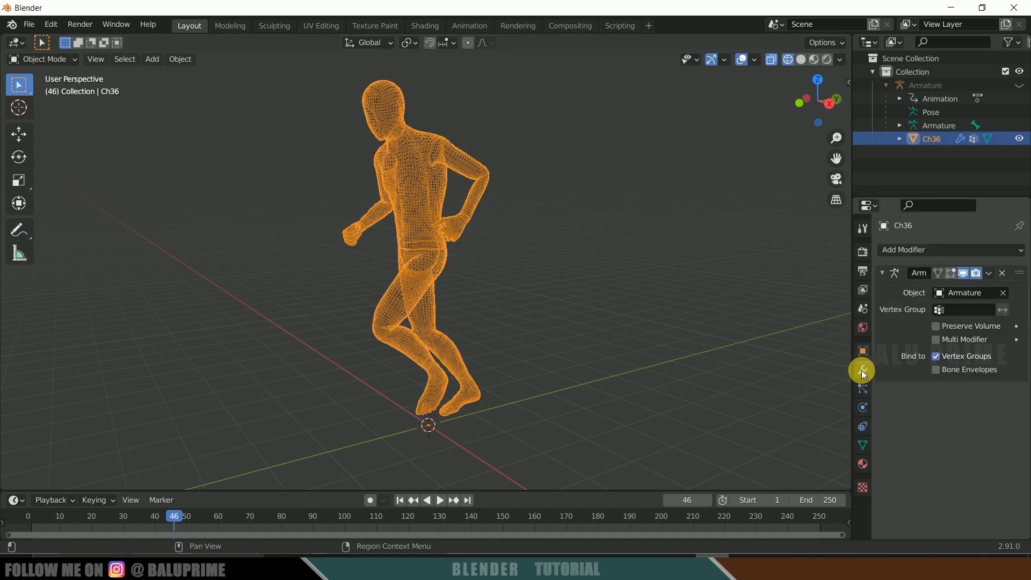
pyautogui.click(922, 250)
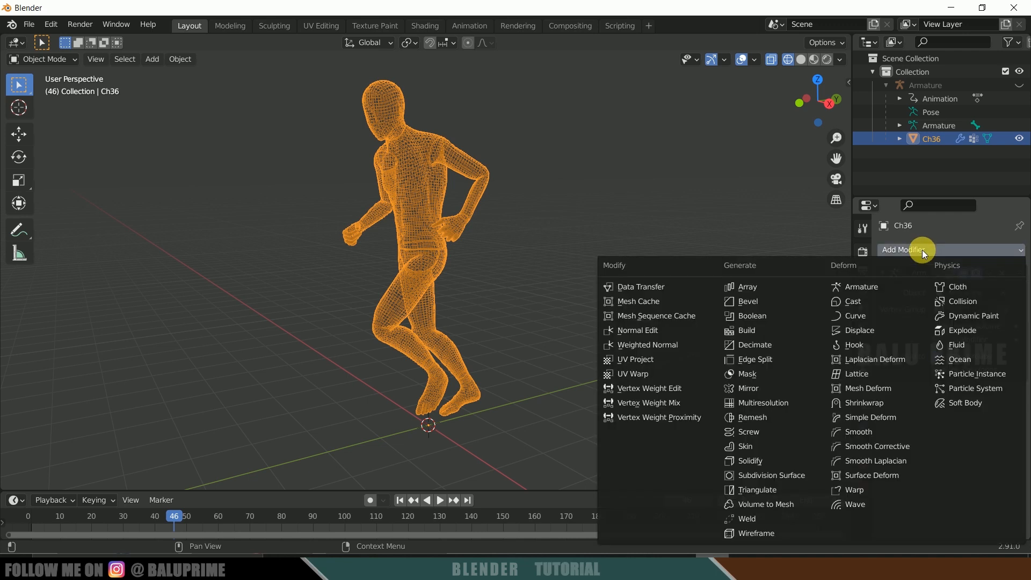
pyautogui.click(762, 346)
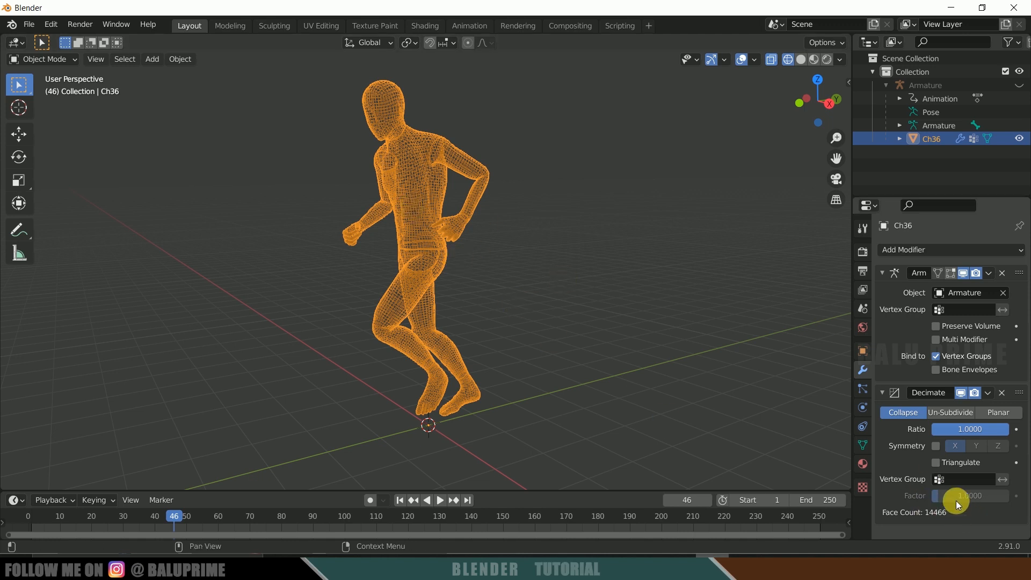
pyautogui.click(971, 432)
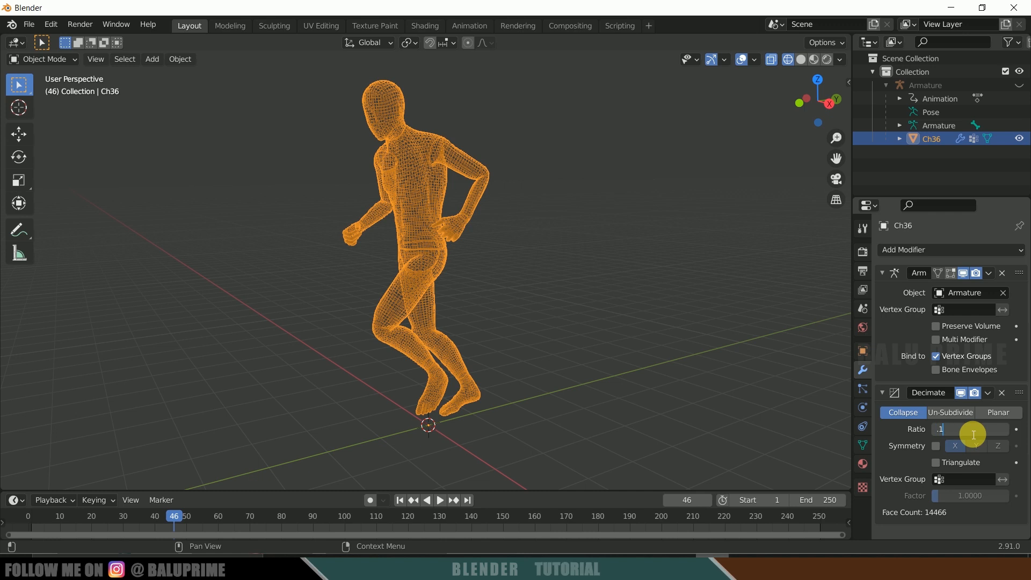
pyautogui.write('.1')
pyautogui.press('Return')
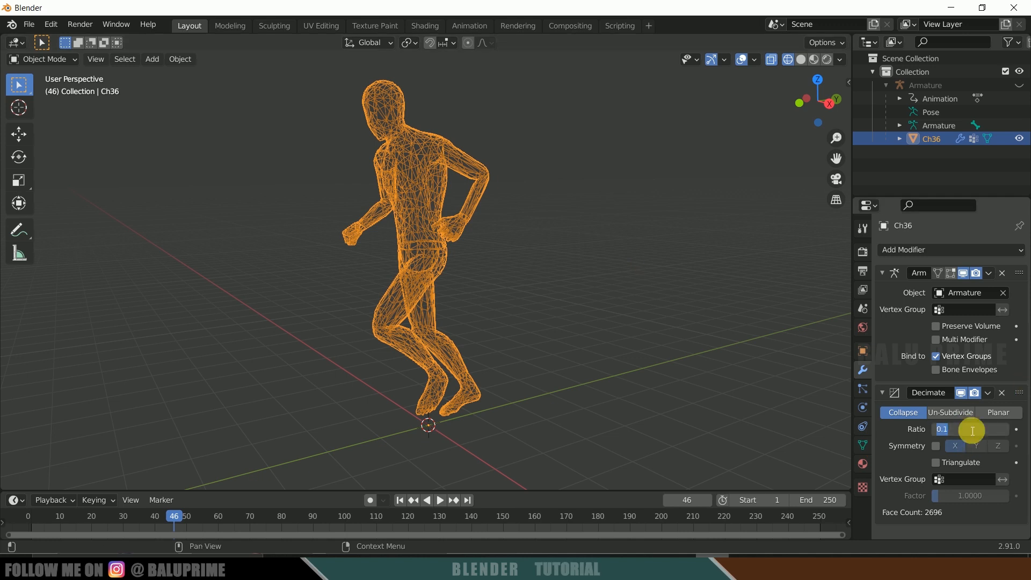
# - Lower the Decimate ratio to 0.01 and apply the modifier to the character mesh
pyautogui.press('Return')
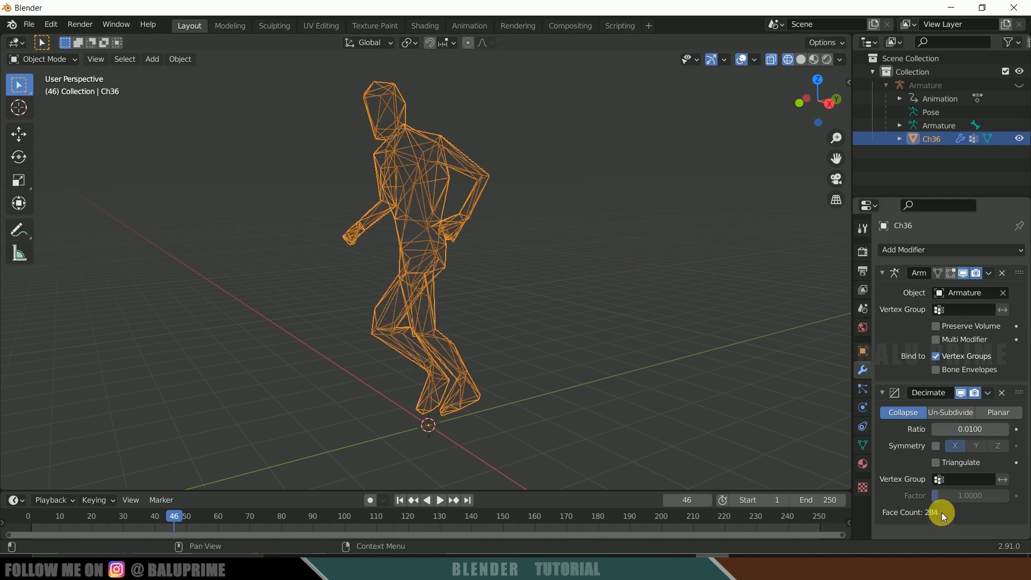
pyautogui.moveTo(552, 361); pyautogui.dragTo(436, 169, button='middle')
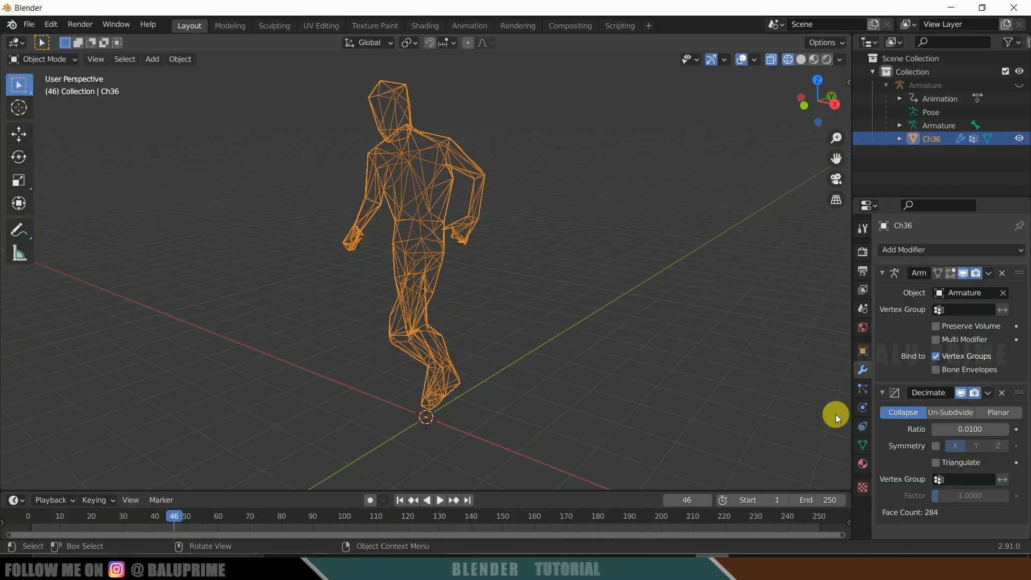
pyautogui.click(989, 392)
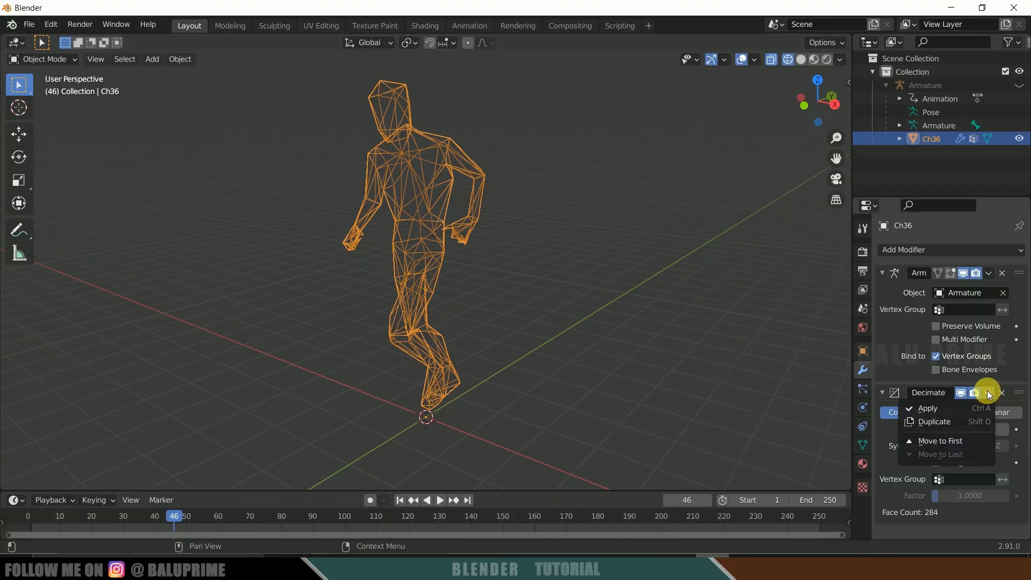
pyautogui.click(926, 408)
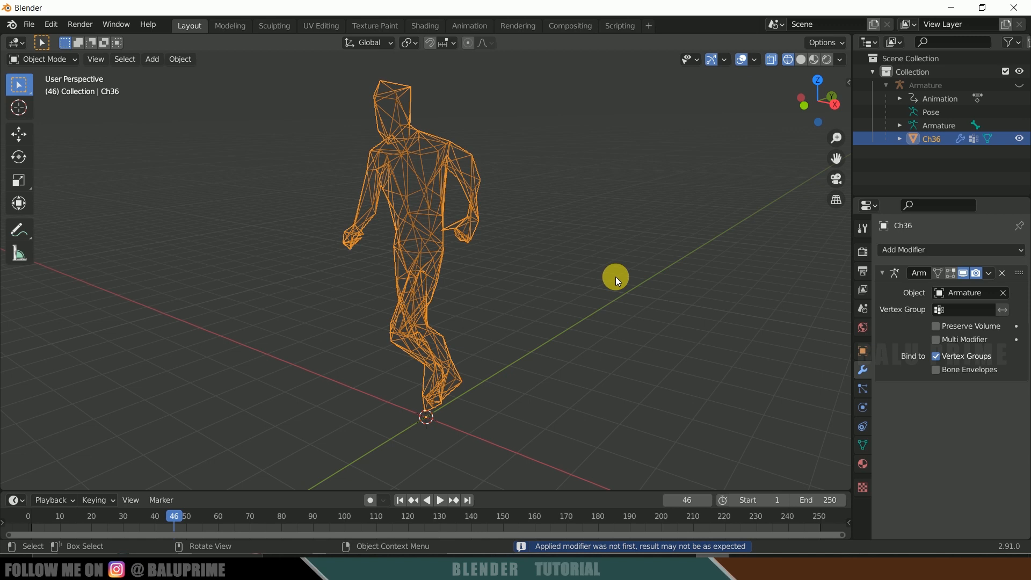
# - Add a Wireframe modifier with a thickness of 0.5 m to the character mesh and play the run animation
pyautogui.click(956, 252)
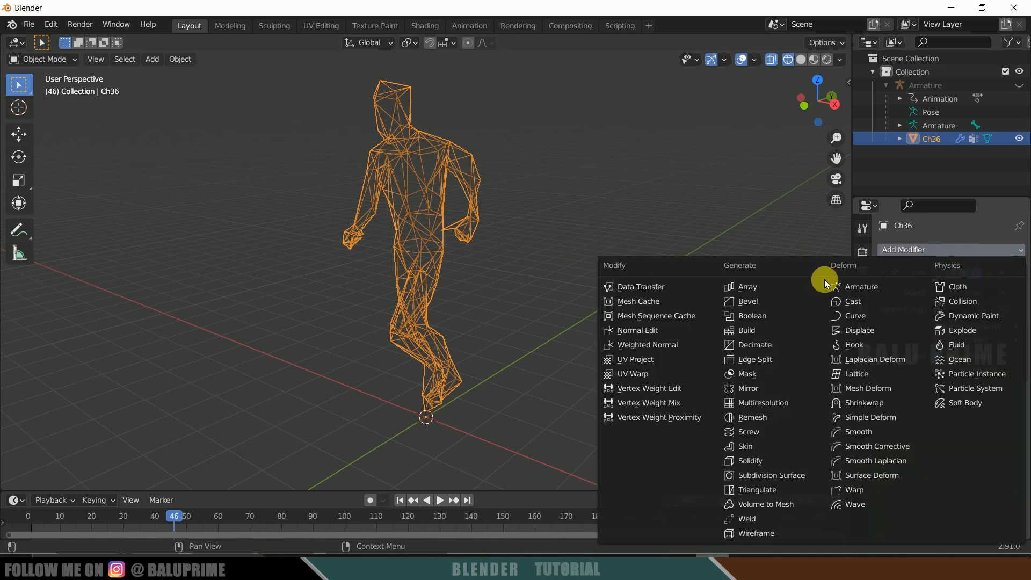
pyautogui.click(765, 534)
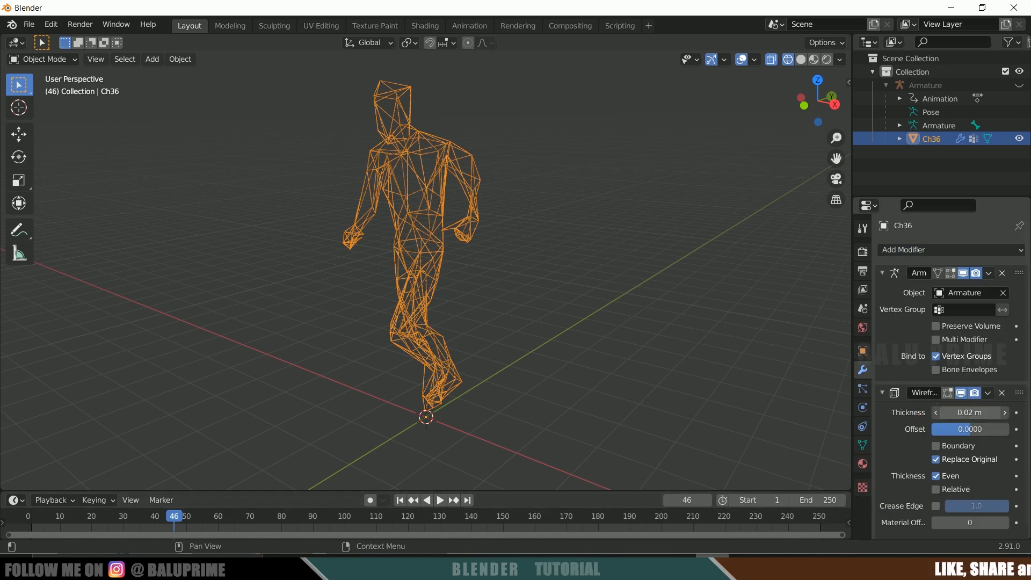
pyautogui.click(969, 412)
pyautogui.write('0.5')
pyautogui.press('Return')
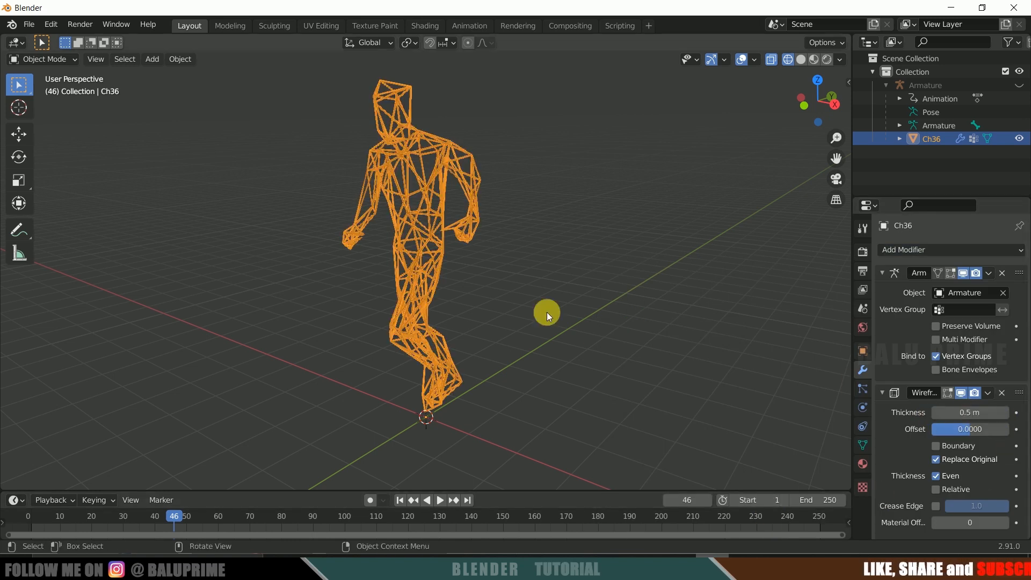
pyautogui.click(555, 258)
pyautogui.moveTo(569, 282)
pyautogui.mouseDown(button='middle')
pyautogui.moveTo(644, 246)
pyautogui.moveTo(465, 271)
pyautogui.moveTo(567, 263)
pyautogui.moveTo(553, 275)
pyautogui.mouseUp(button='middle')
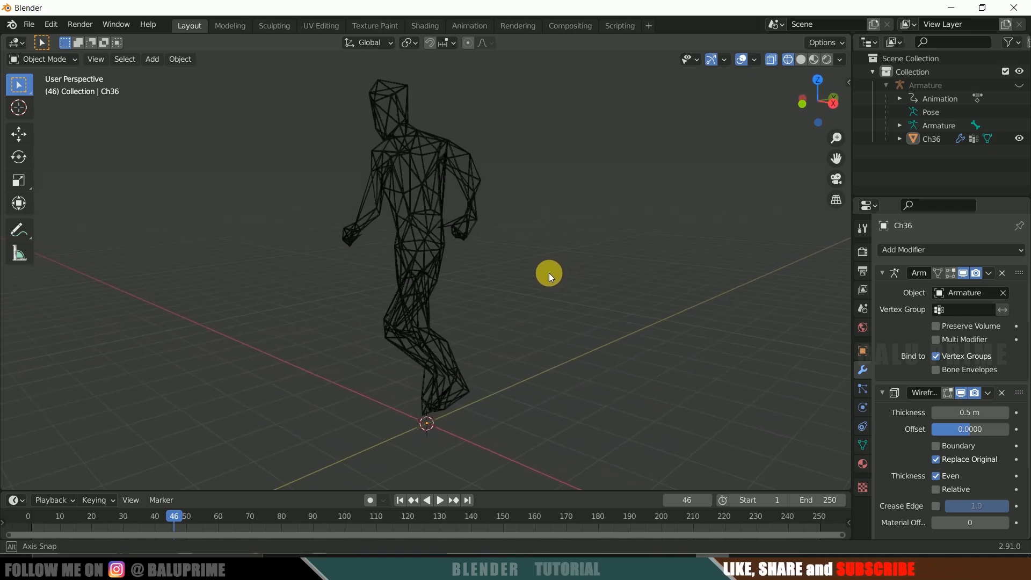
pyautogui.click(439, 500)
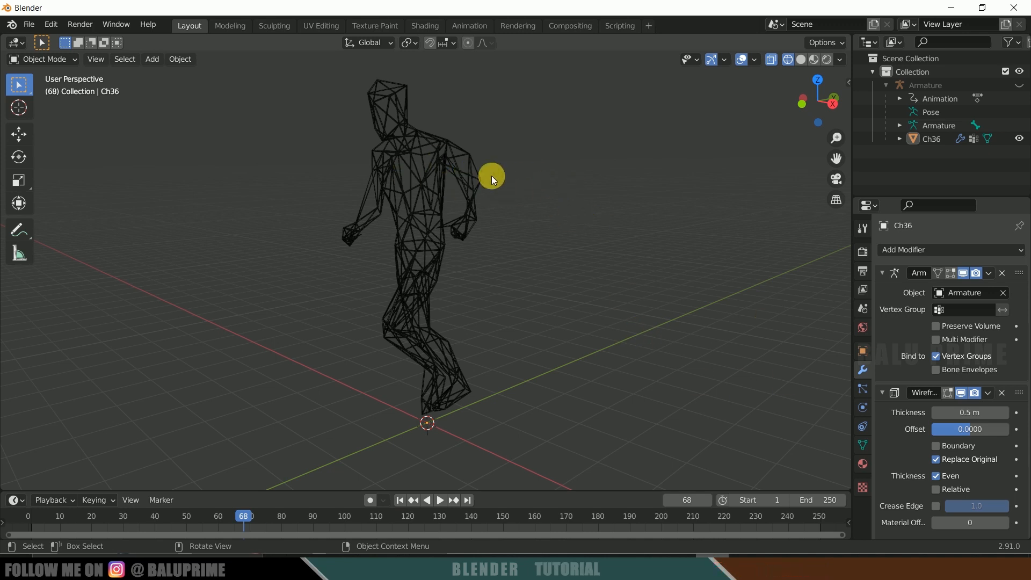
# - Select the character mesh and change the surface shader of its Ch36_Body material to Emission
pyautogui.click(439, 171)
pyautogui.click(571, 216)
pyautogui.click(435, 224)
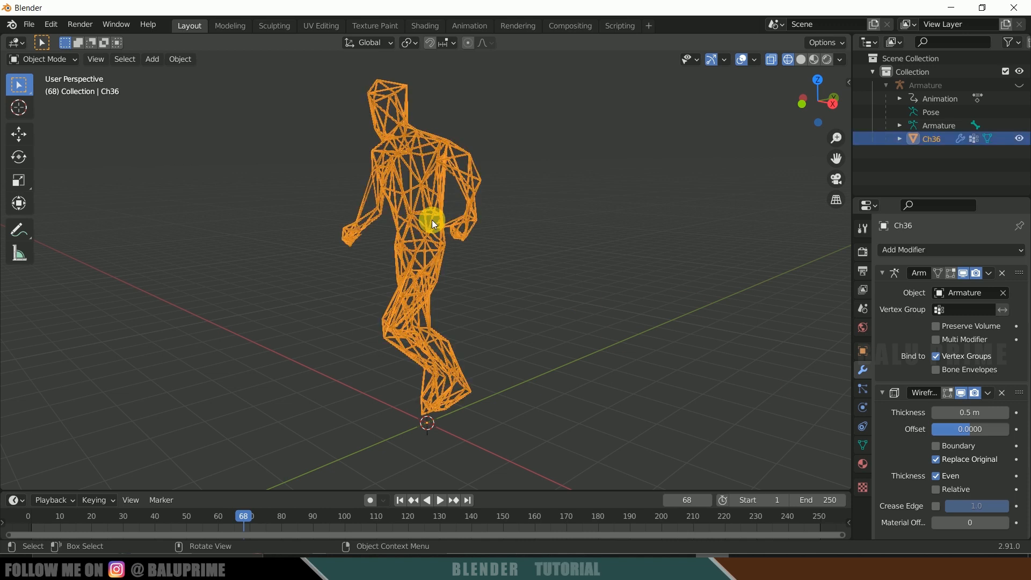
pyautogui.click(862, 465)
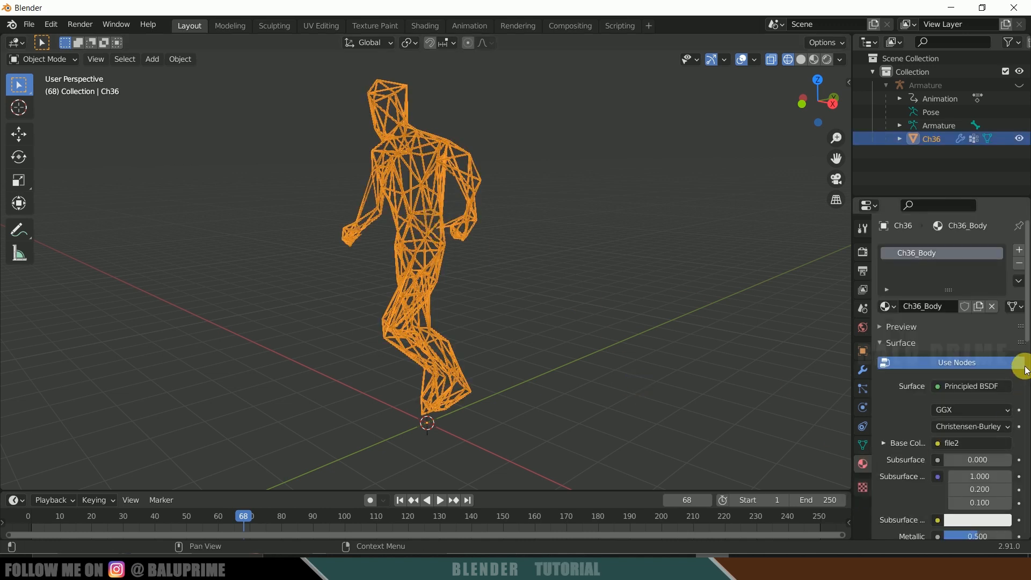
pyautogui.click(964, 387)
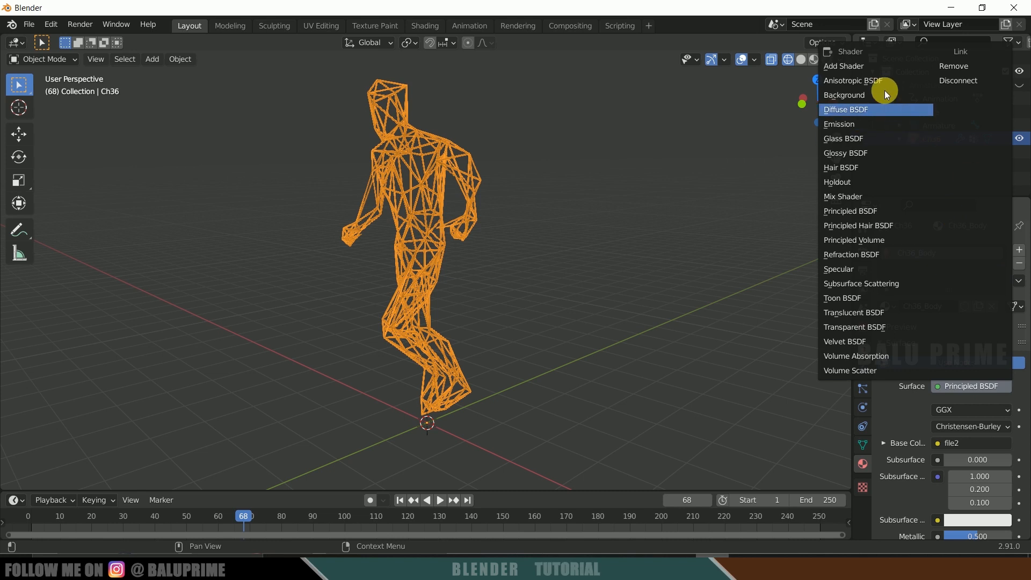
pyautogui.click(845, 123)
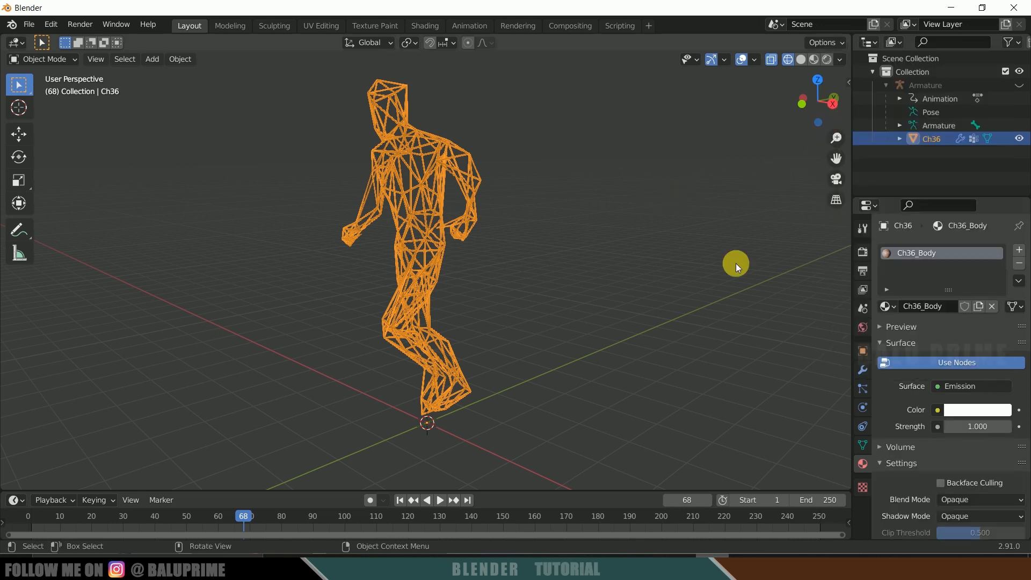
# - Set the emission color of the Ch36_Body material to cyan and its strength to 10
pyautogui.click(978, 410)
pyautogui.moveTo(941, 266); pyautogui.dragTo(947, 217)
pyautogui.click(972, 430)
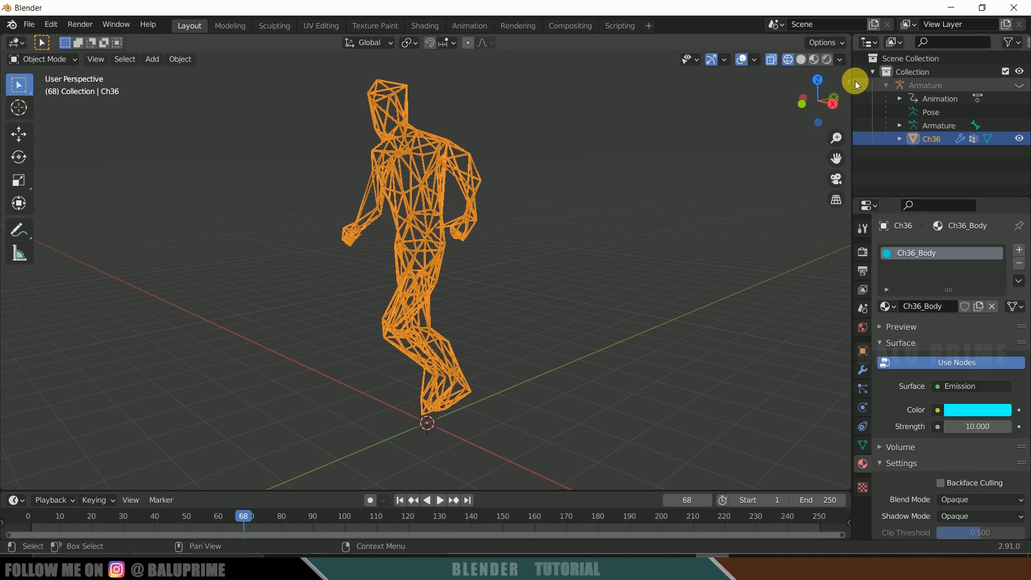
# - Switch the viewport to rendered shading, deselect the character and view it from several angles
pyautogui.click(825, 60)
pyautogui.click(659, 207)
pyautogui.moveTo(517, 260)
pyautogui.mouseDown(button='middle')
pyautogui.moveTo(638, 289)
pyautogui.moveTo(722, 281)
pyautogui.moveTo(653, 279)
pyautogui.moveTo(623, 264)
pyautogui.mouseUp(button='middle')
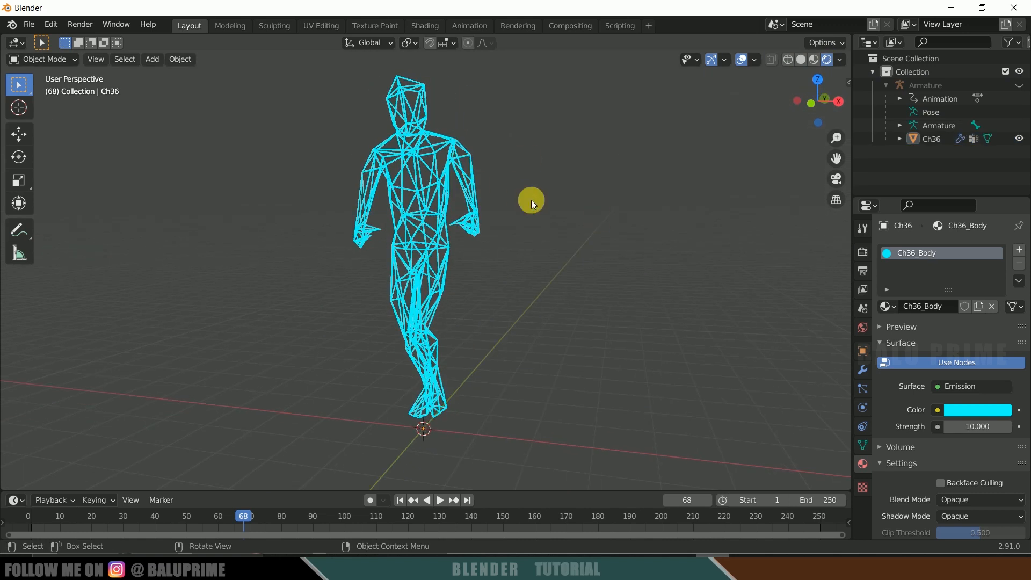
pyautogui.moveTo(472, 185); pyautogui.dragTo(619, 299, button='middle')
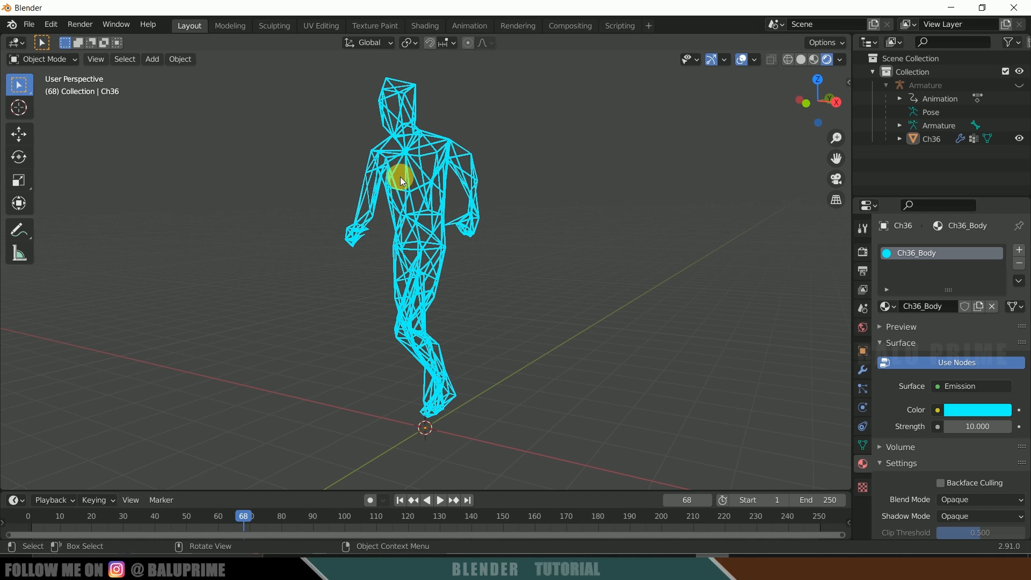
# - Enable Bloom in the Eevee render settings and raise its threshold to about 7.1
pyautogui.click(862, 253)
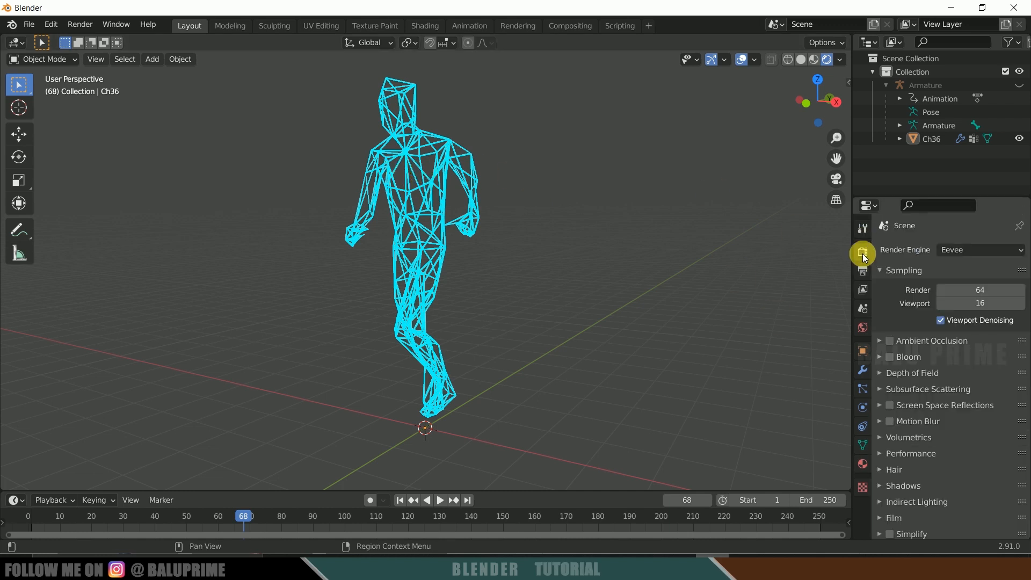
pyautogui.click(890, 356)
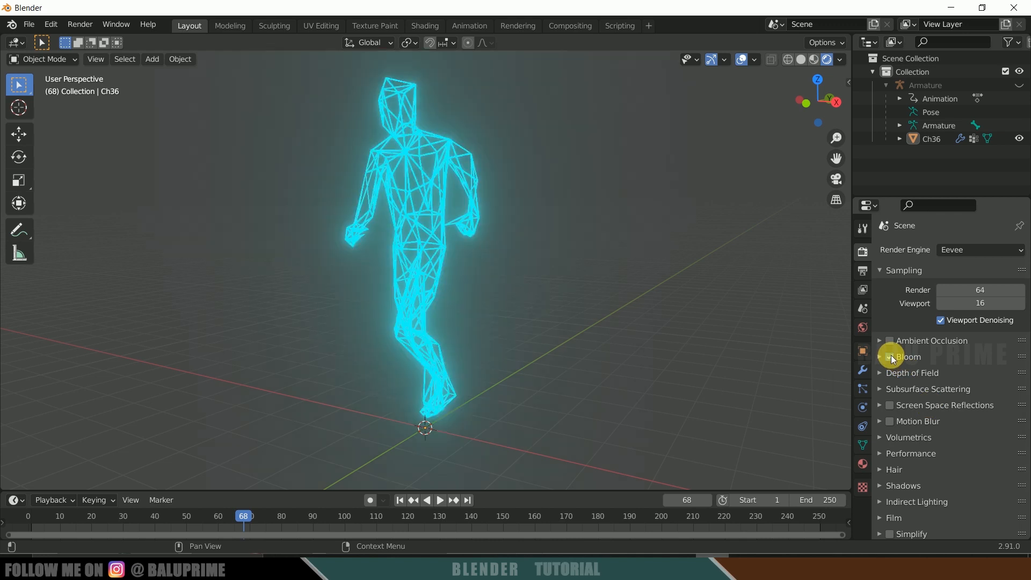
pyautogui.click(879, 357)
pyautogui.moveTo(944, 375); pyautogui.dragTo(986, 376)
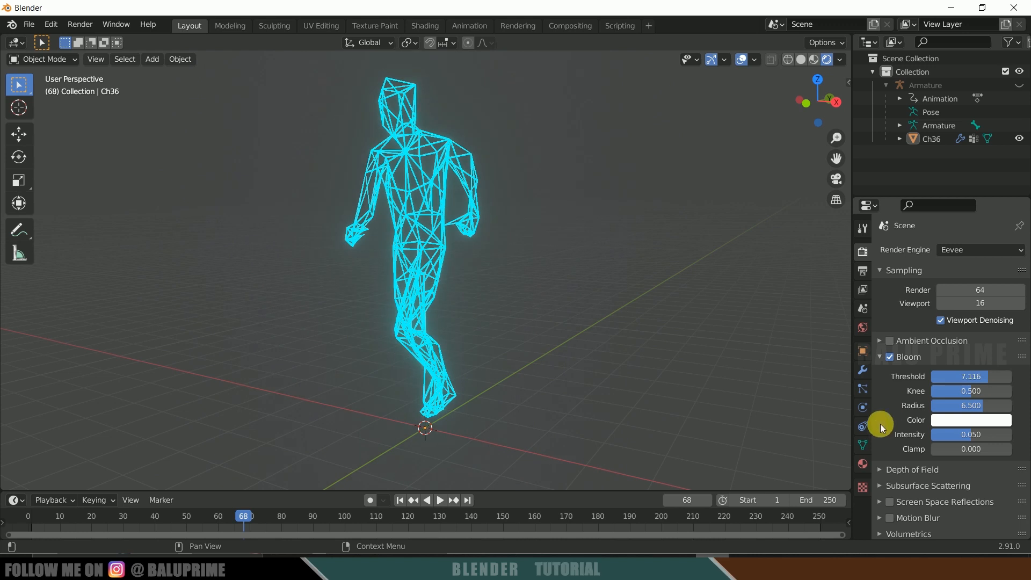
# - Enable Screen Space Reflections in the render settings and turn on Refraction
pyautogui.scroll(-4, 891, 426)
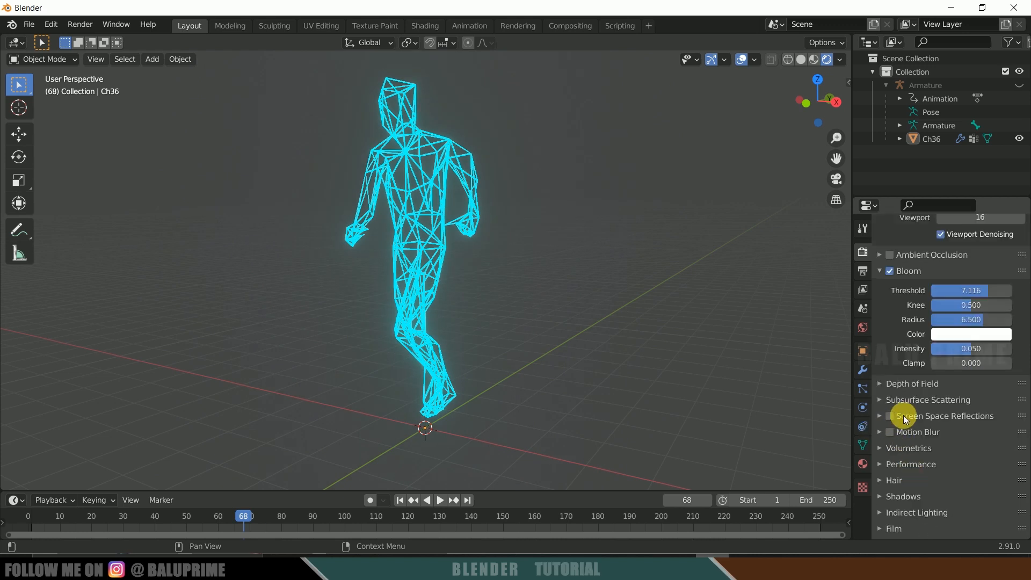
pyautogui.click(886, 417)
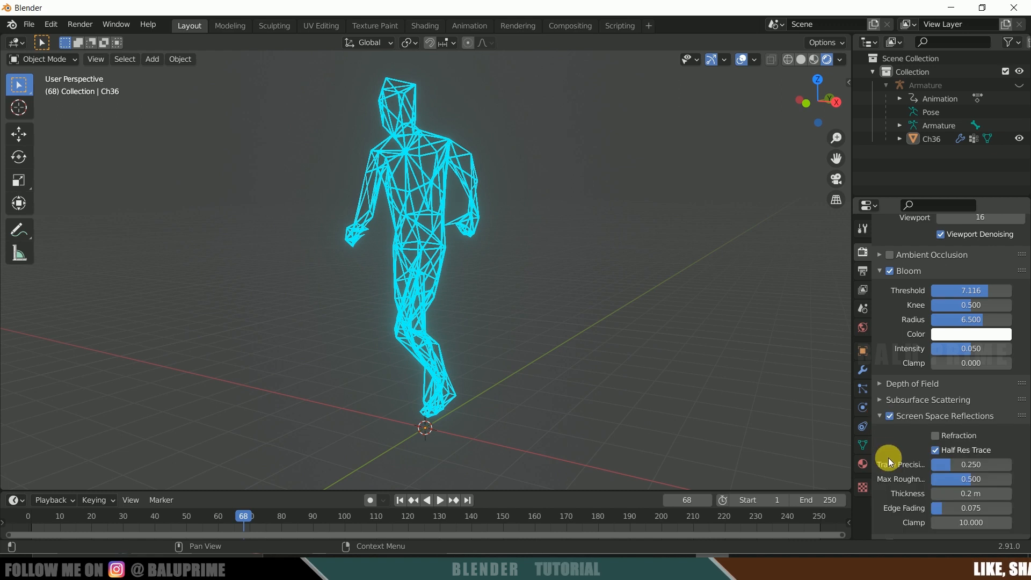
pyautogui.click(936, 436)
# - Add a plane mesh under the character and scale it up into a large floor
pyautogui.moveTo(678, 379); pyautogui.dragTo(586, 336, button='middle')
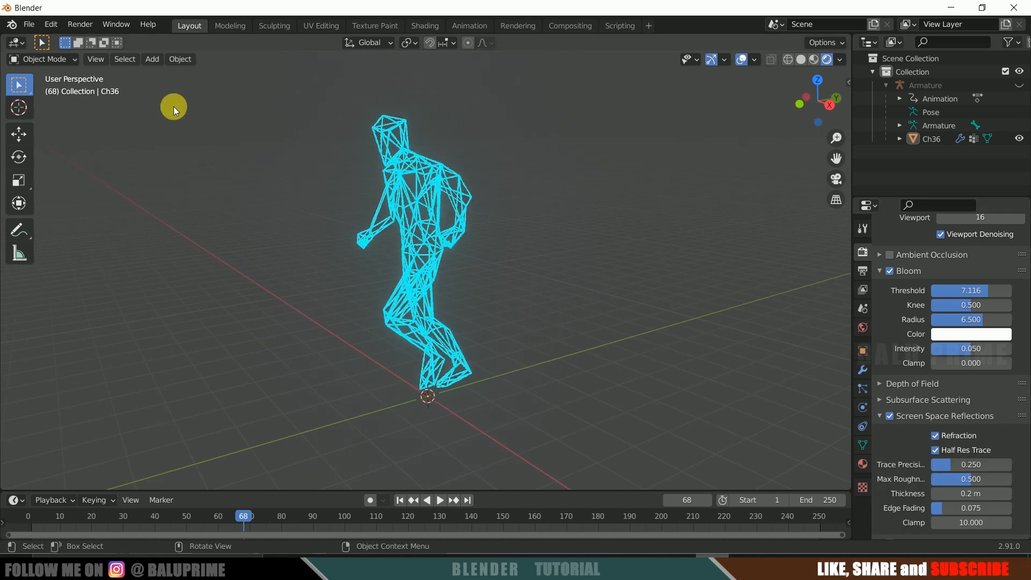
pyautogui.click(149, 60)
pyautogui.moveTo(170, 74)
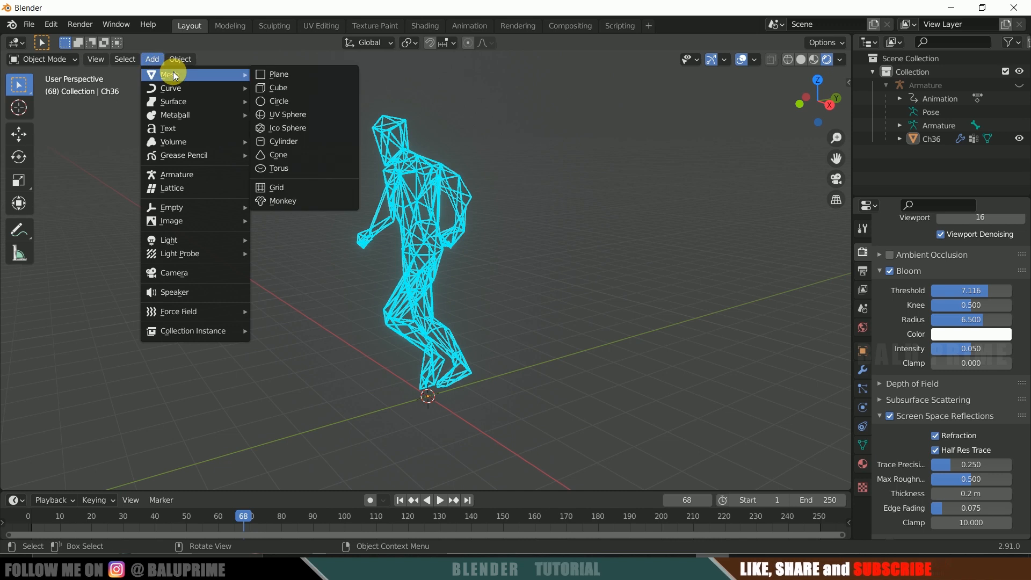
pyautogui.click(278, 75)
pyautogui.press('s')
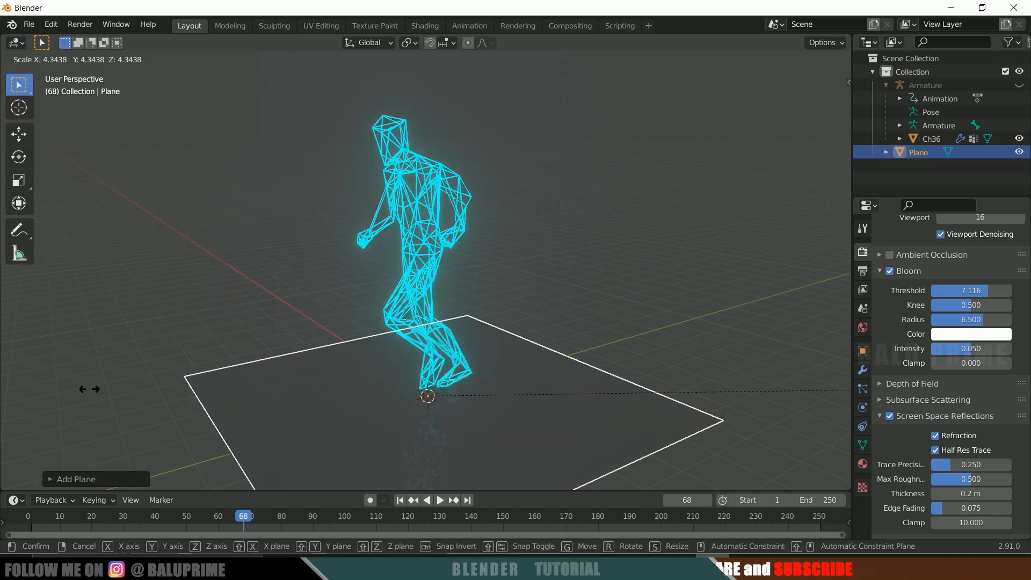
pyautogui.click(273, 391)
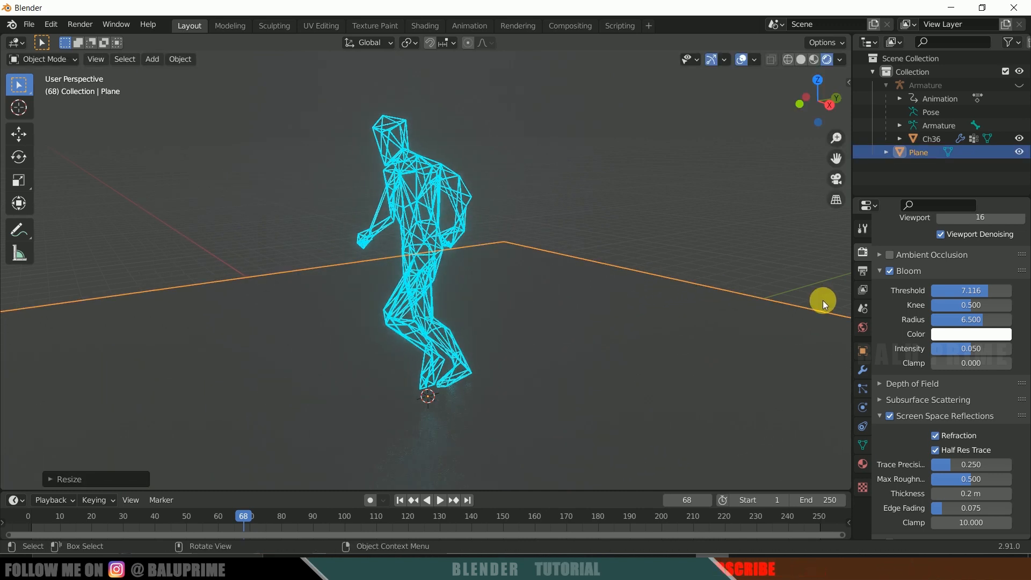
# - Select the floor plane, create a new material for it and set the base color to orange-red
pyautogui.click(646, 279)
pyautogui.click(697, 315)
pyautogui.click(862, 463)
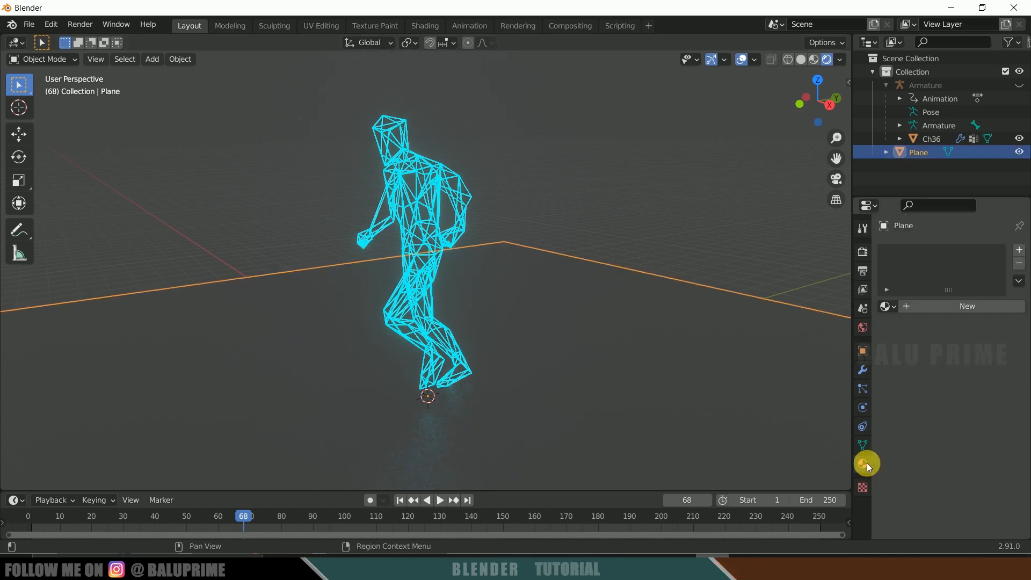
pyautogui.click(951, 308)
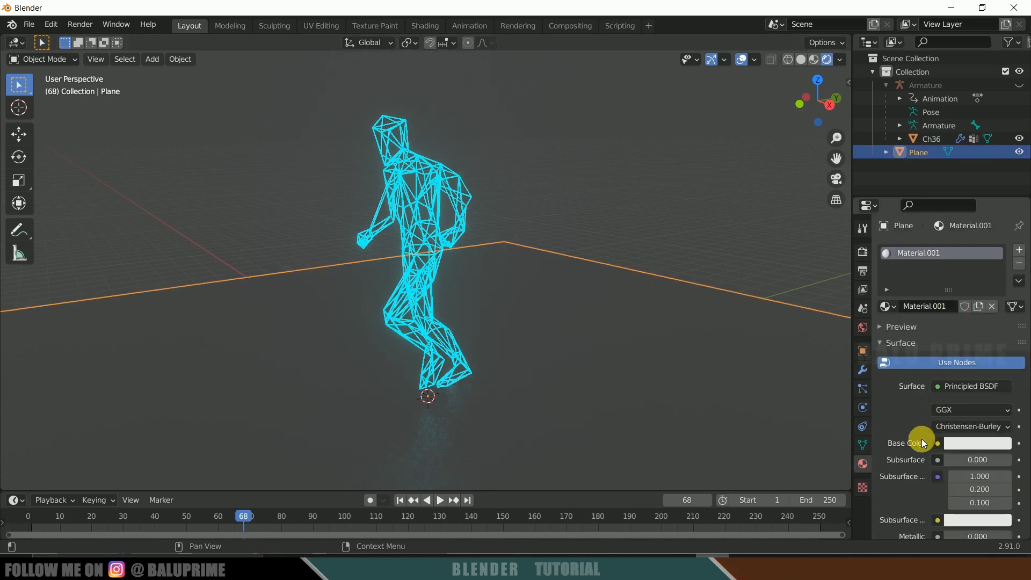
pyautogui.click(967, 443)
pyautogui.moveTo(947, 296); pyautogui.dragTo(1011, 369)
# - Set the floor material's metallic value to 1.0 and its roughness to 0
pyautogui.scroll(-8, 904, 464)
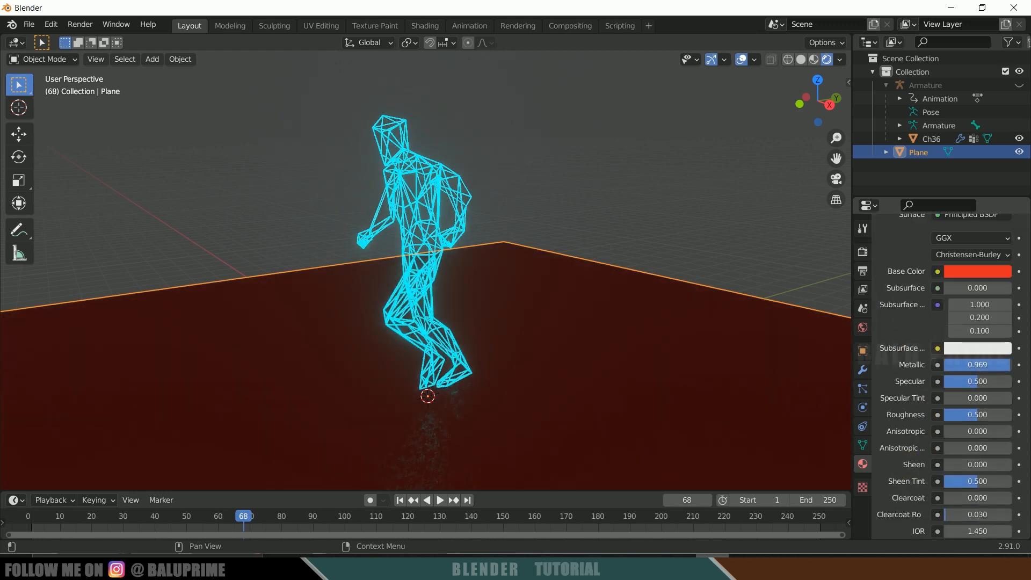
pyautogui.scroll(-5, 913, 410)
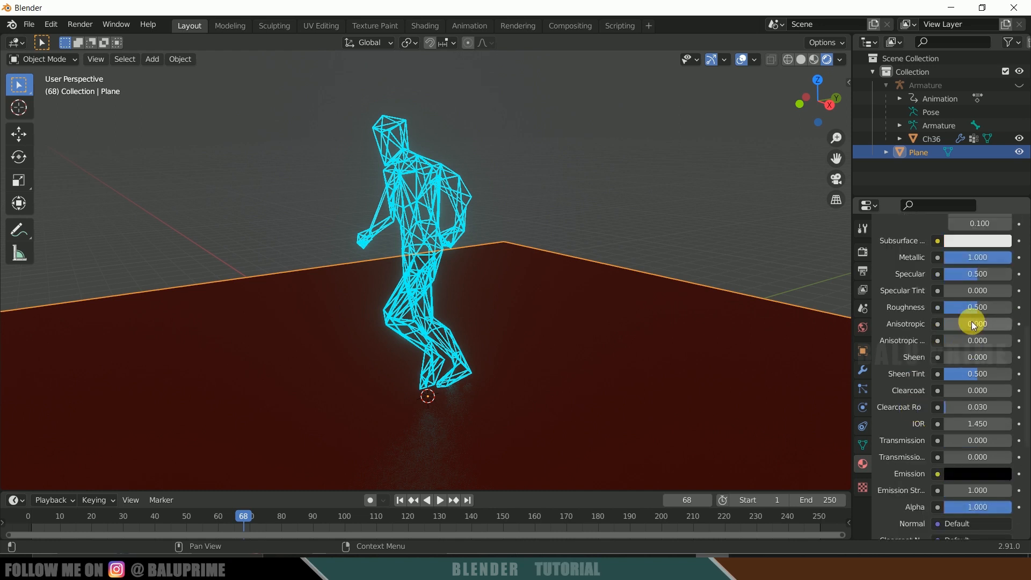
pyautogui.moveTo(975, 307); pyautogui.dragTo(939, 303)
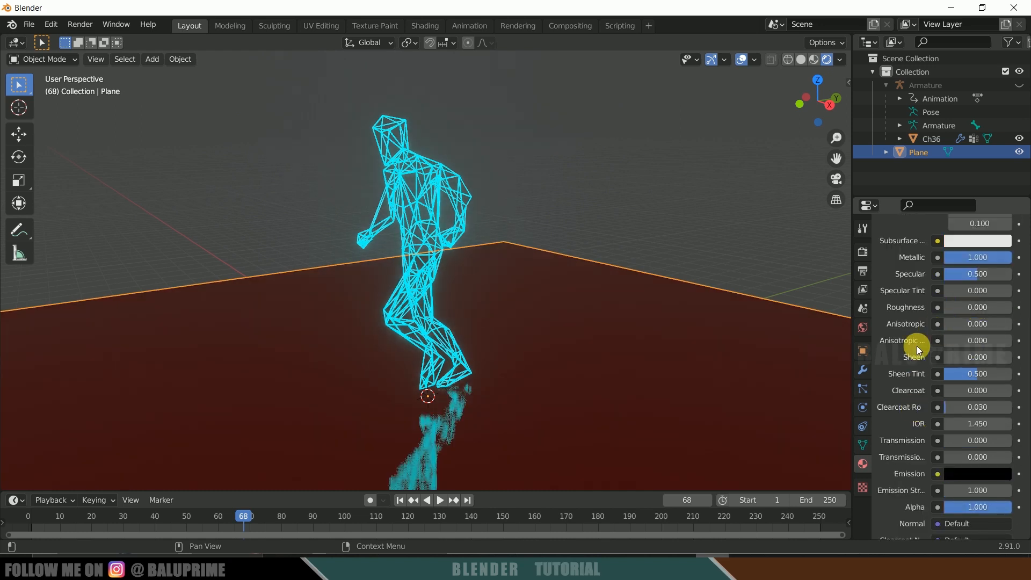
# - Set the world background color to black
pyautogui.moveTo(702, 369); pyautogui.dragTo(398, 388, button='middle')
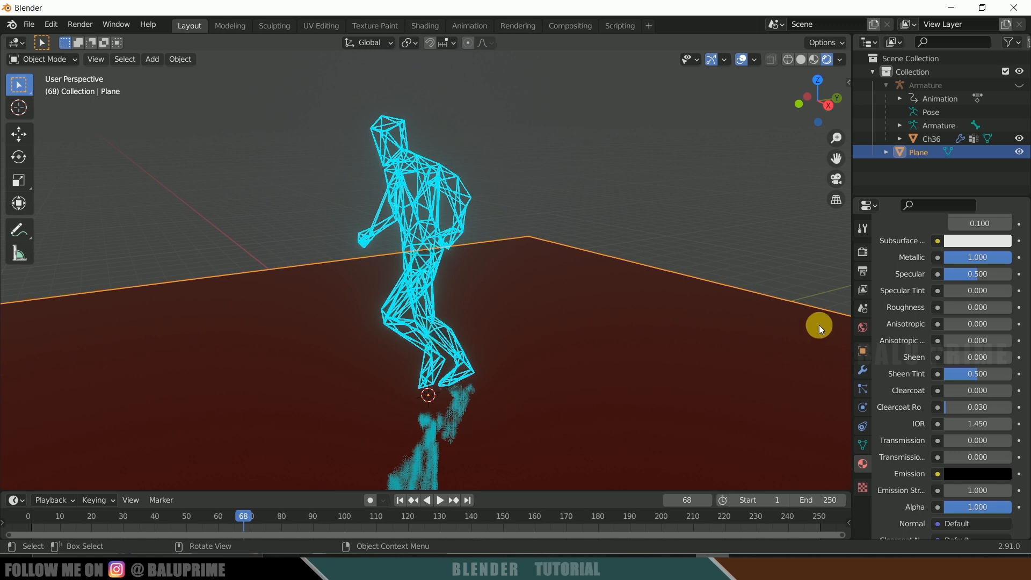
pyautogui.click(862, 327)
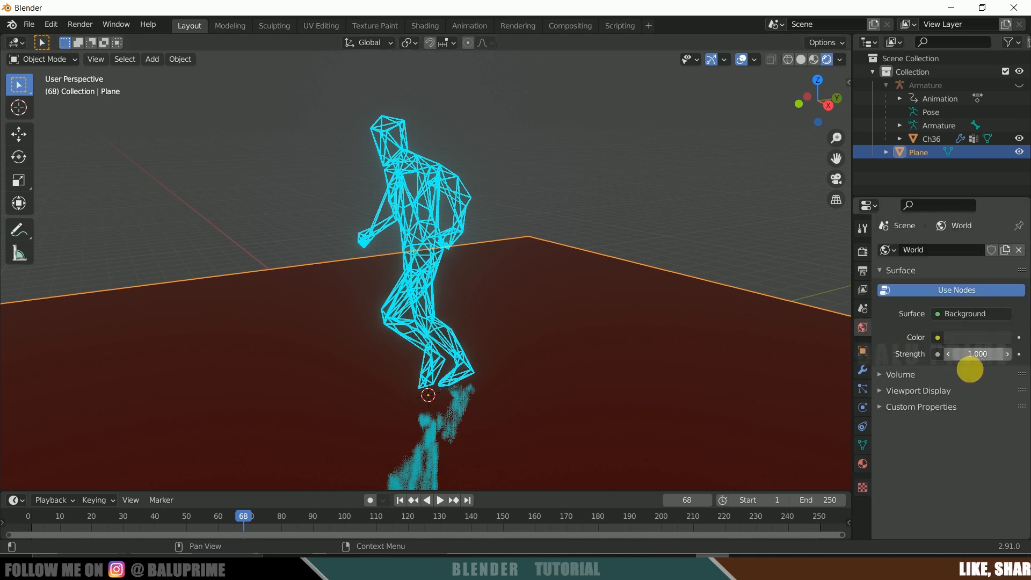
pyautogui.click(968, 339)
pyautogui.moveTo(1007, 214); pyautogui.dragTo(1002, 241)
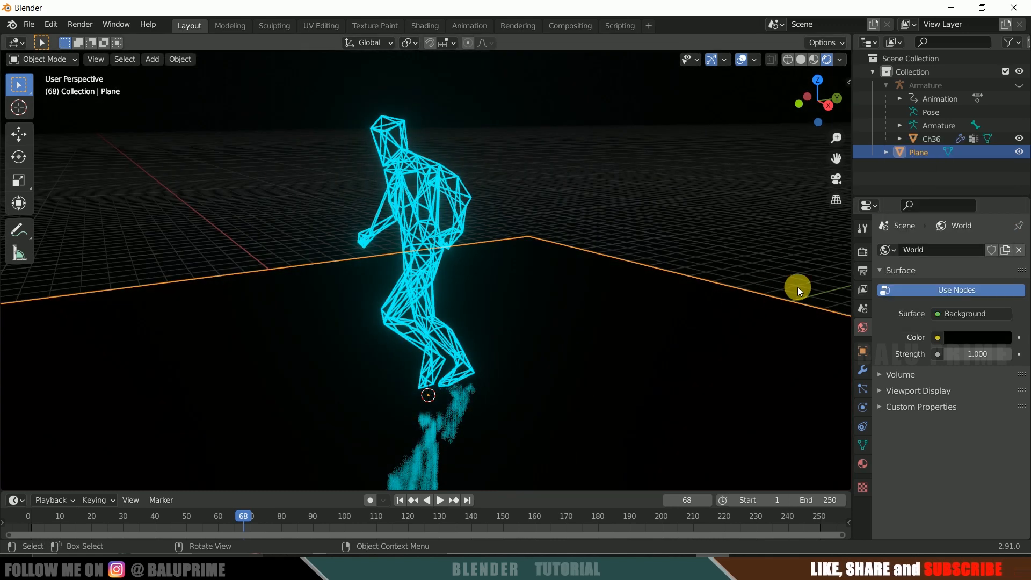
# - Turn on Transparent in the Film section of the render settings
pyautogui.click(862, 252)
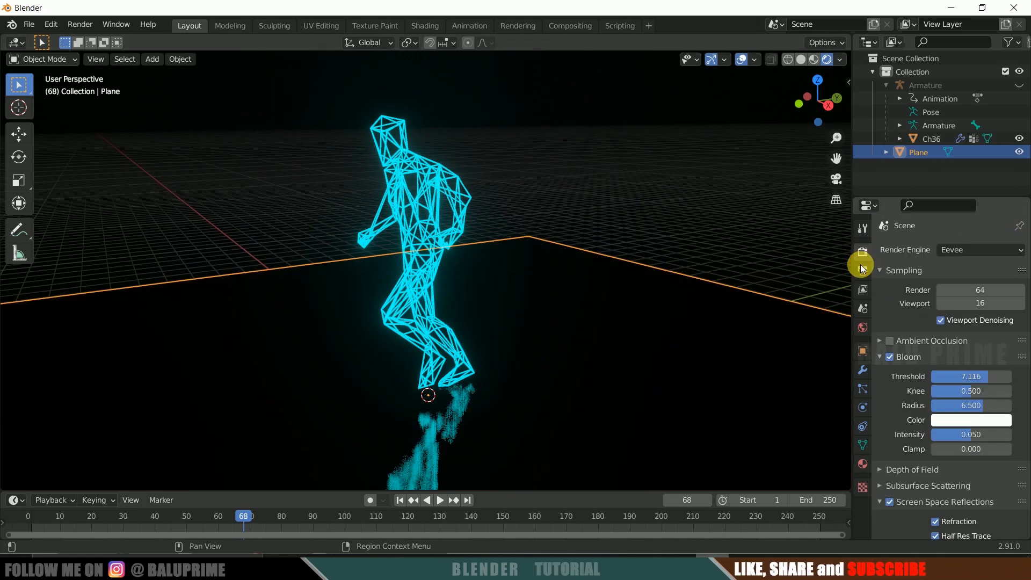
pyautogui.scroll(-10, 899, 422)
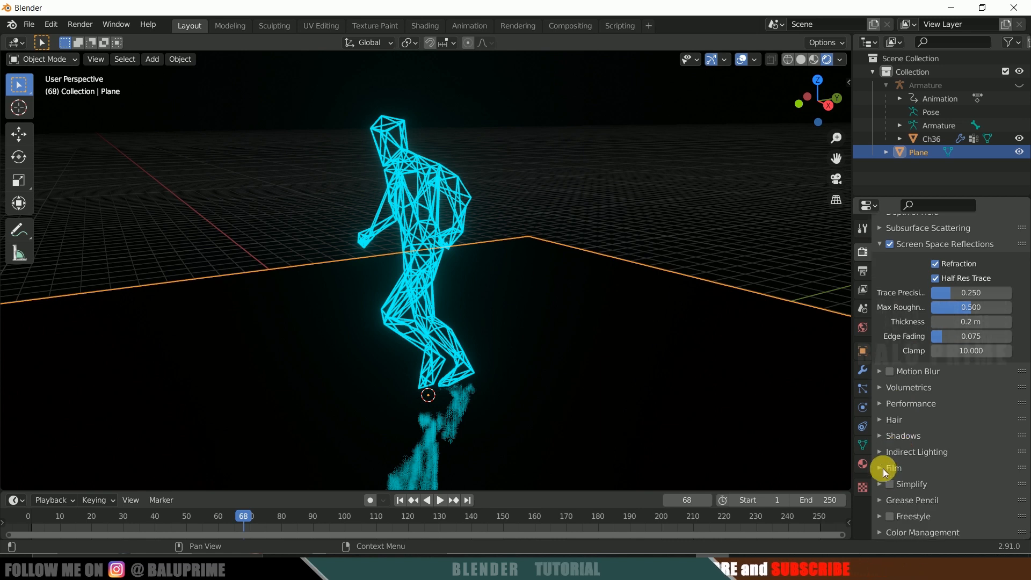
pyautogui.click(884, 469)
pyautogui.scroll(-3, 884, 471)
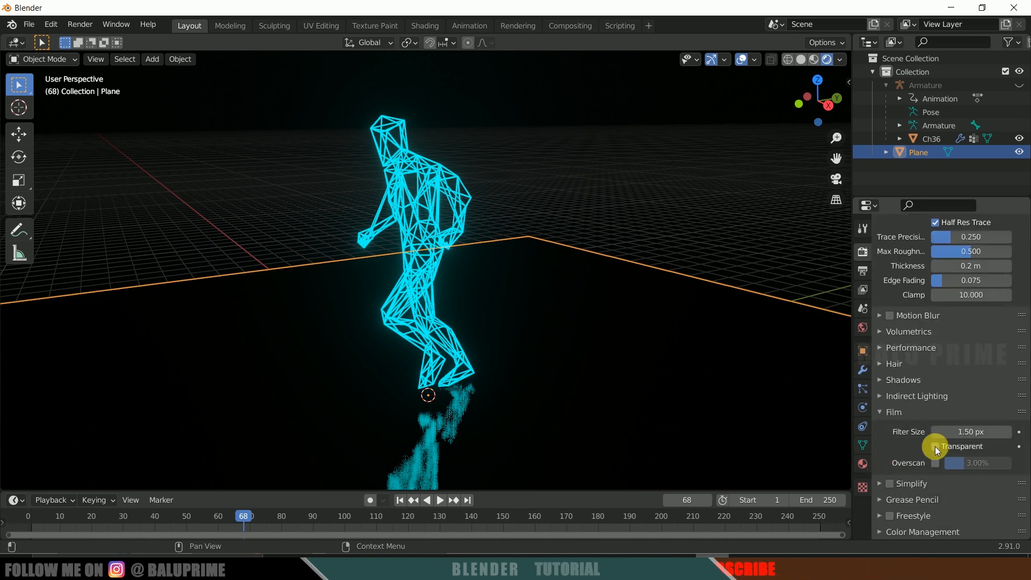
pyautogui.click(935, 446)
# - Add a camera and align it to a low viewing angle of the running character
pyautogui.moveTo(725, 365); pyautogui.dragTo(646, 327, button='middle')
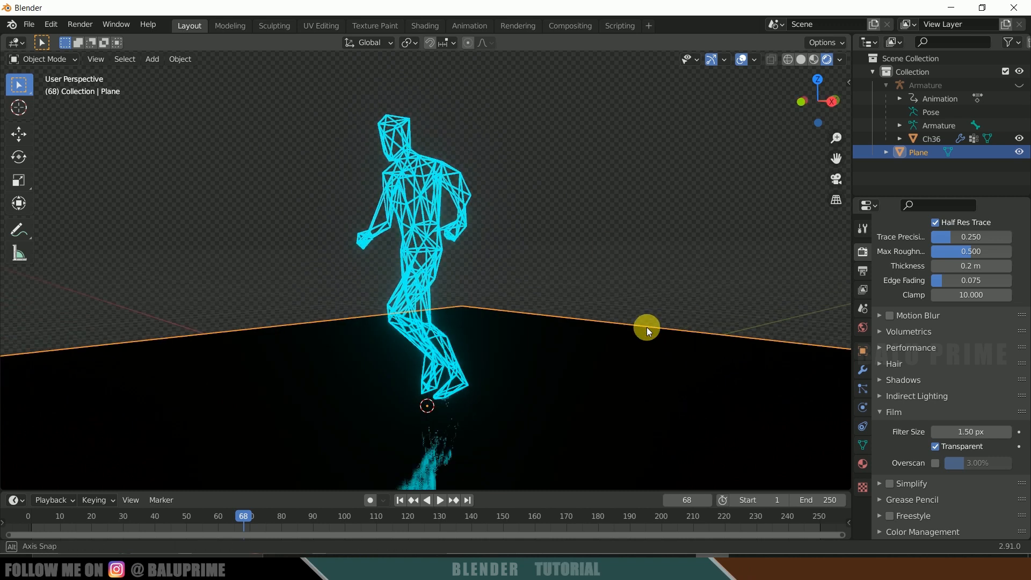
pyautogui.moveTo(641, 418); pyautogui.dragTo(592, 397, button='middle')
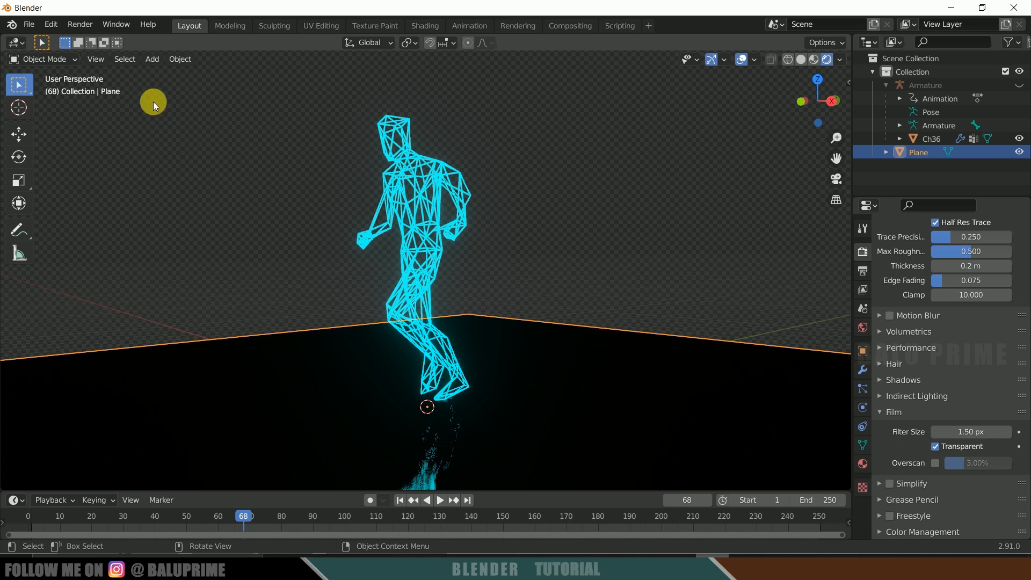
pyautogui.click(152, 59)
pyautogui.click(195, 272)
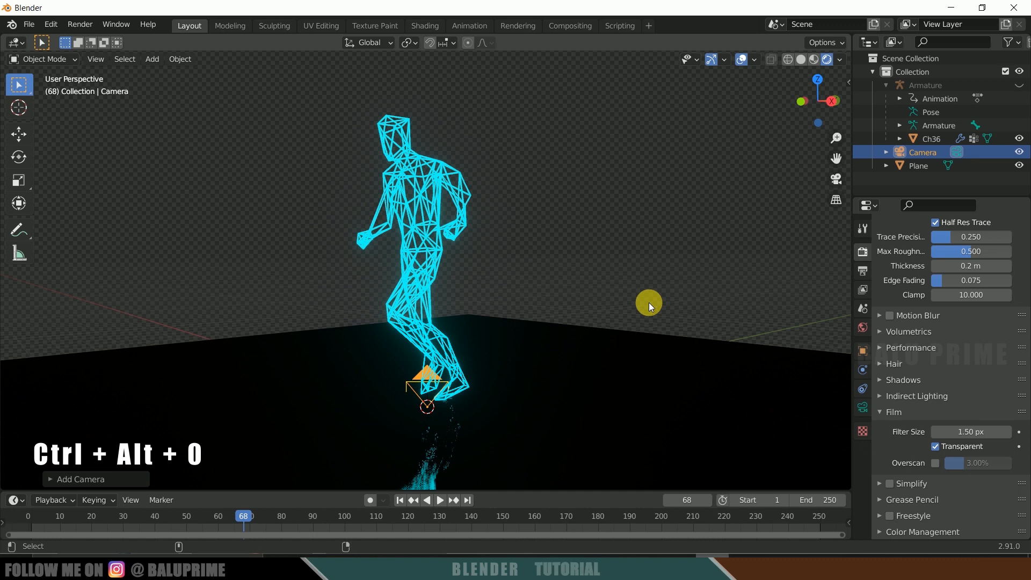
pyautogui.press('ctrl+alt+KP_0')
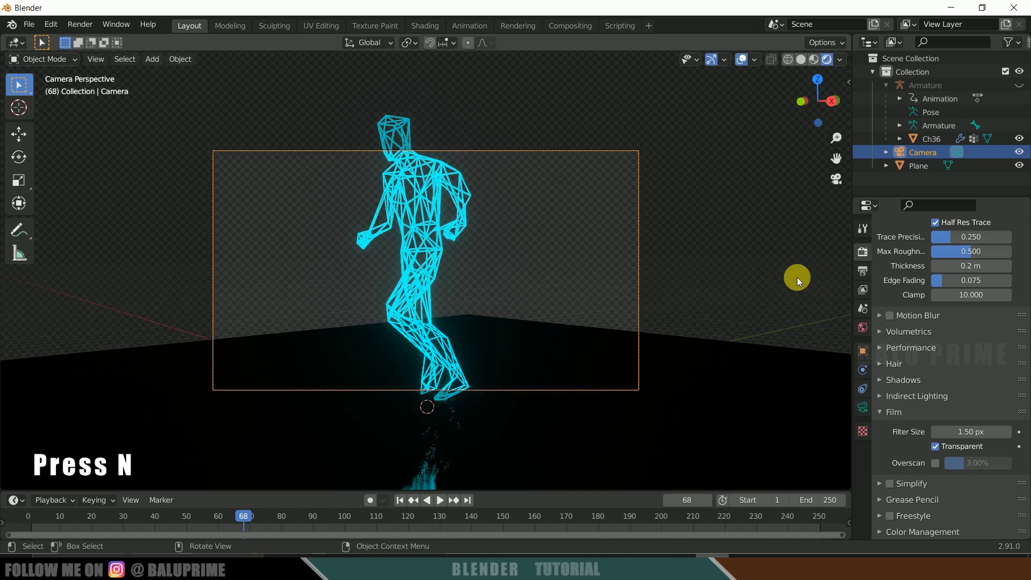
# - Lock the camera to the view and pull it back until the whole character and its floor reflection fit the frame
pyautogui.press('n')
pyautogui.click(842, 141)
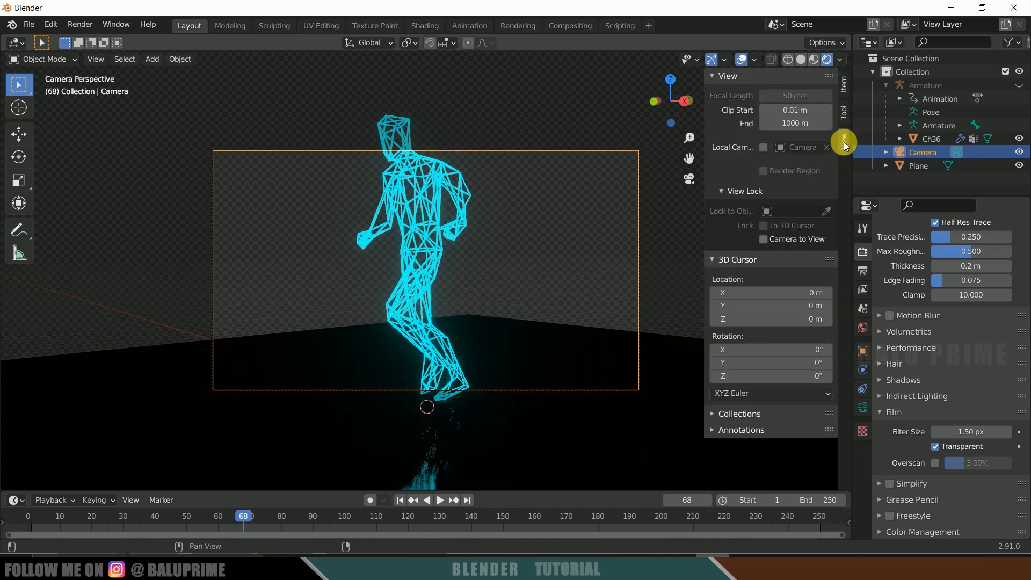
pyautogui.click(762, 238)
pyautogui.scroll(-3, 517, 273)
pyautogui.moveTo(514, 272)
pyautogui.mouseDown(button='middle')
pyautogui.moveTo(501, 276)
pyautogui.moveTo(506, 288)
pyautogui.mouseUp(button='middle')
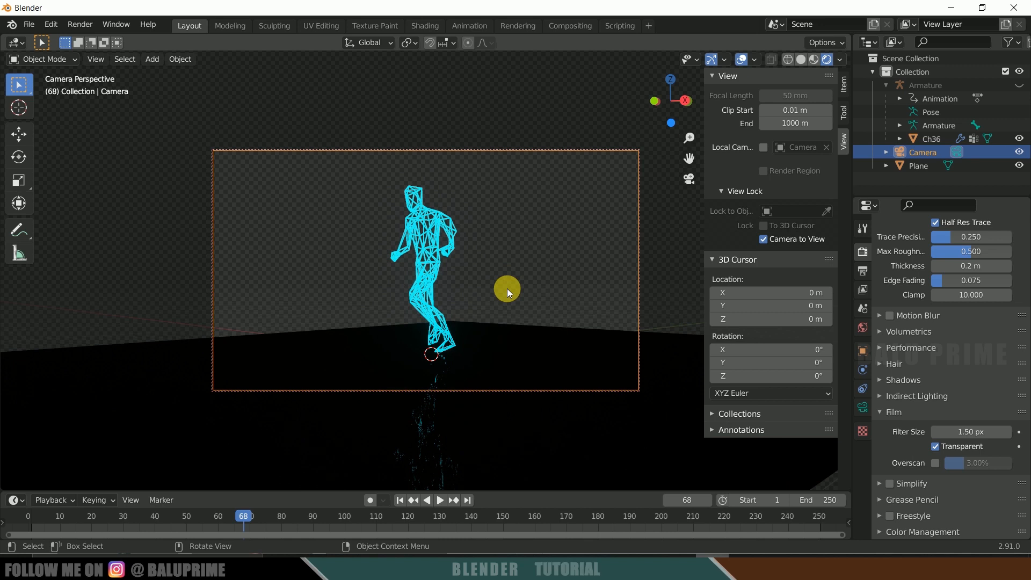
pyautogui.scroll(-2, 507, 288)
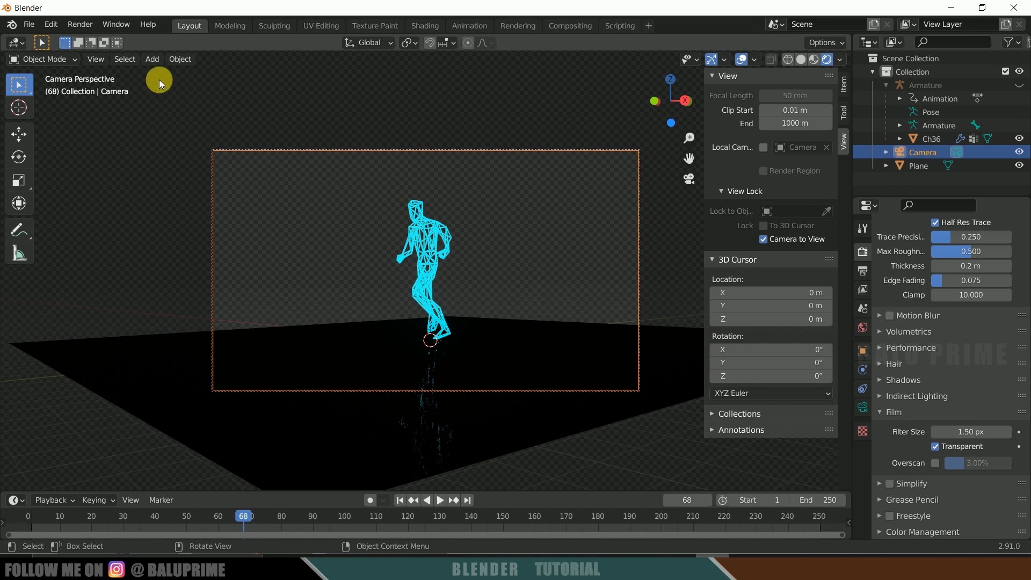
# - Add a cube empty at the character's feet and scale it up to about 2.461
pyautogui.click(145, 55)
pyautogui.click(151, 60)
pyautogui.click(154, 60)
pyautogui.moveTo(188, 204)
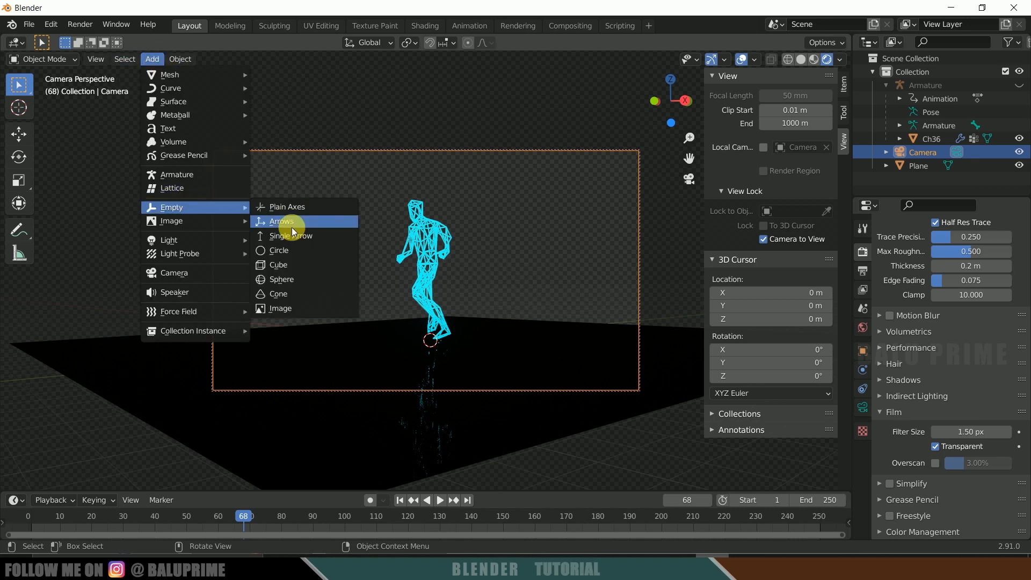
pyautogui.click(278, 265)
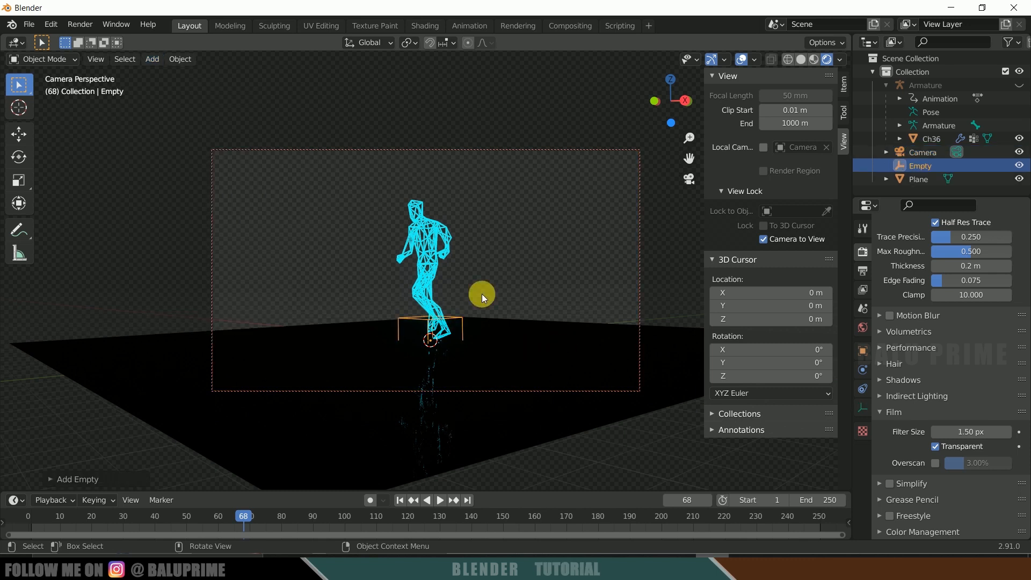
pyautogui.press('s')
pyautogui.click(597, 312)
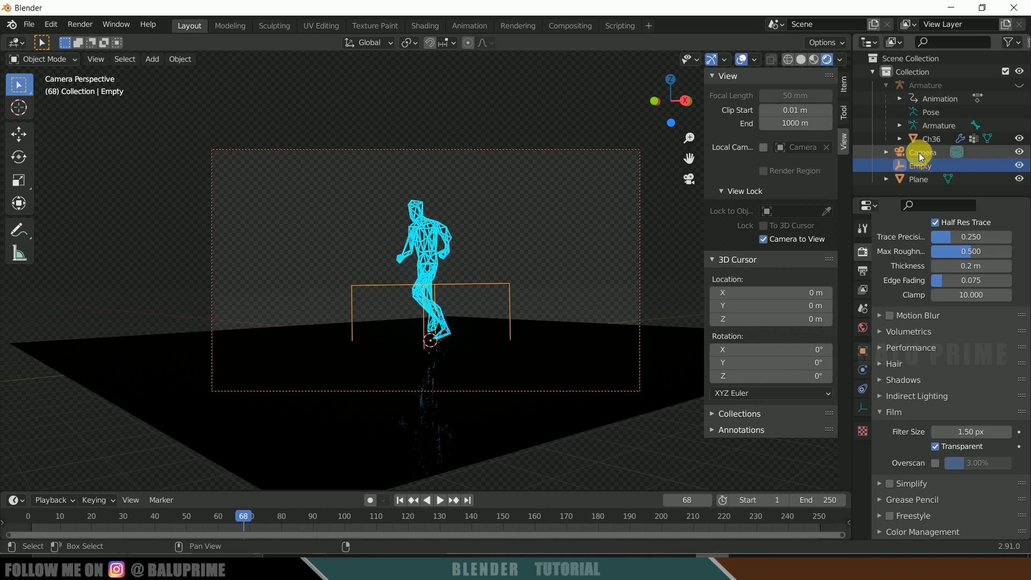
# - Parent the camera to the cube empty
pyautogui.keyDown('ctrl'); pyautogui.click(919, 152); pyautogui.keyUp('ctrl')
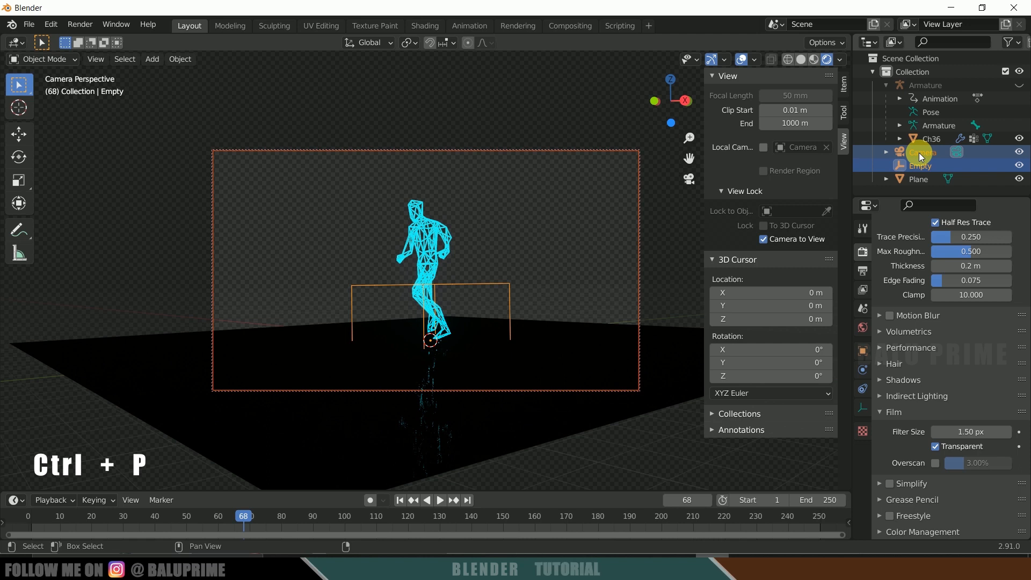
pyautogui.hotkey('ctrl', 'p')
pyautogui.click(549, 222)
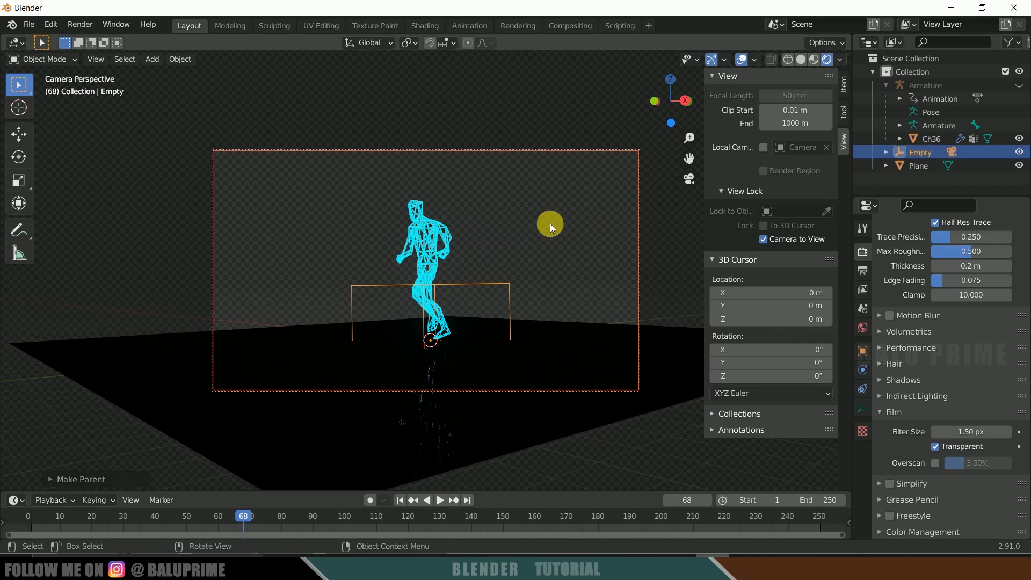
# - Set the empty's Z rotation to -4.2° and insert a rotation keyframe for it at frame 1
pyautogui.click(861, 353)
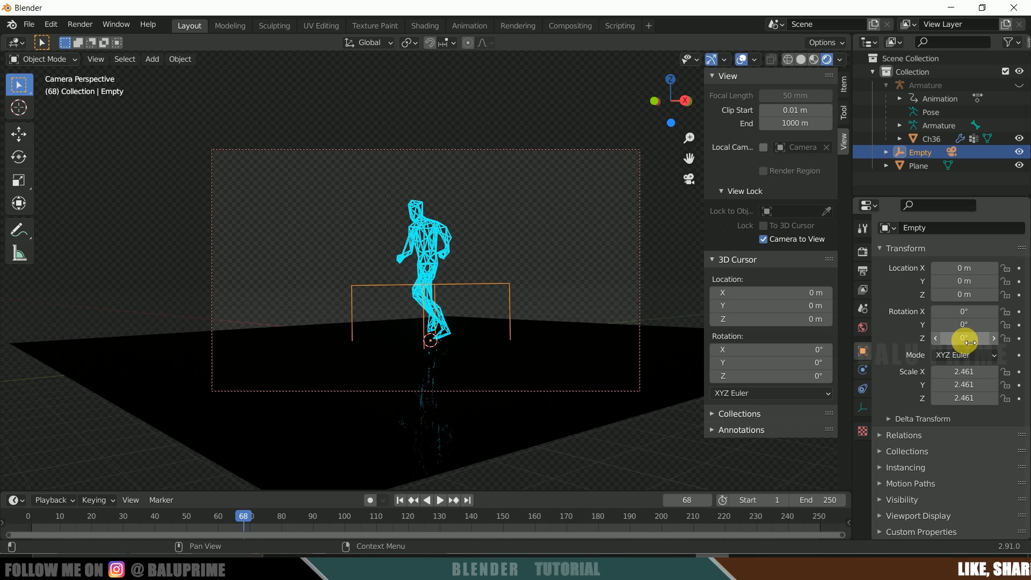
pyautogui.moveTo(964, 337); pyautogui.dragTo(1010, 338)
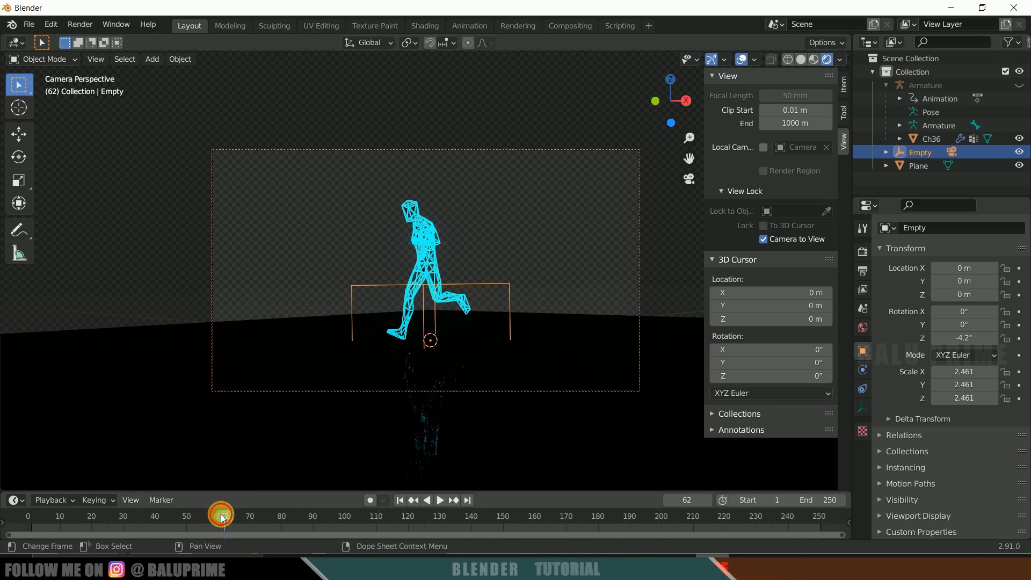
pyautogui.moveTo(222, 516); pyautogui.dragTo(26, 514)
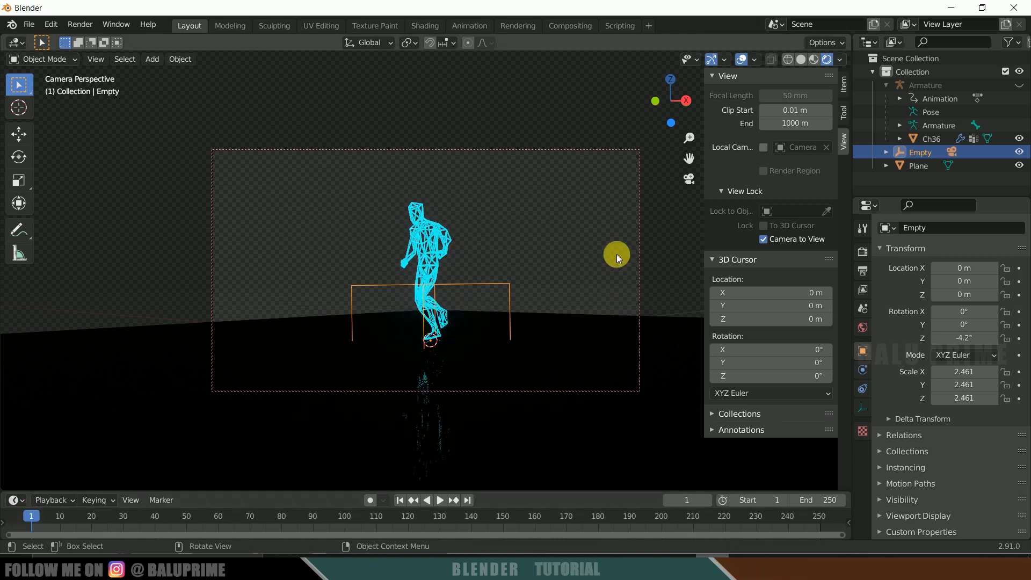
pyautogui.click(924, 152)
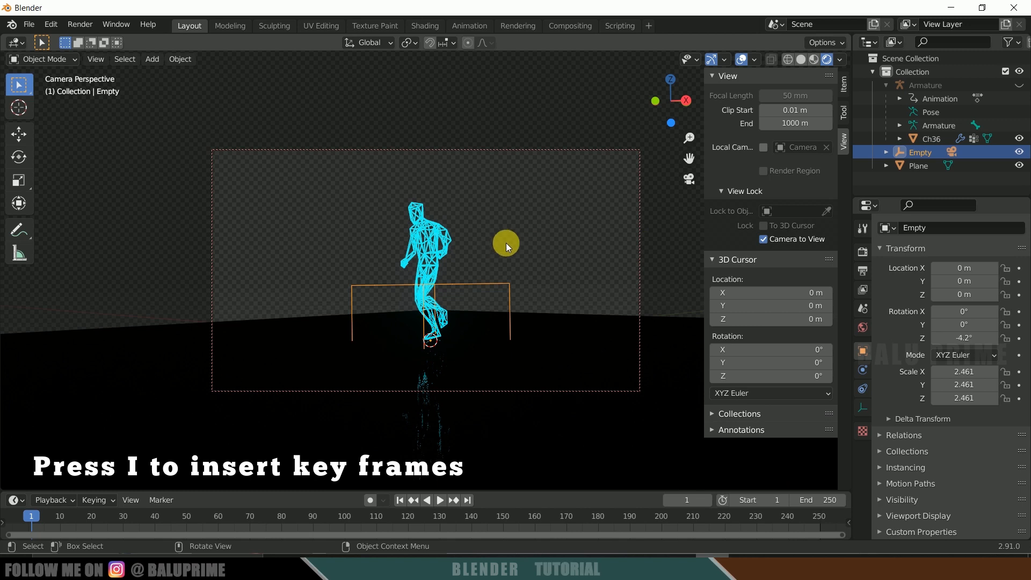
pyautogui.press('i')
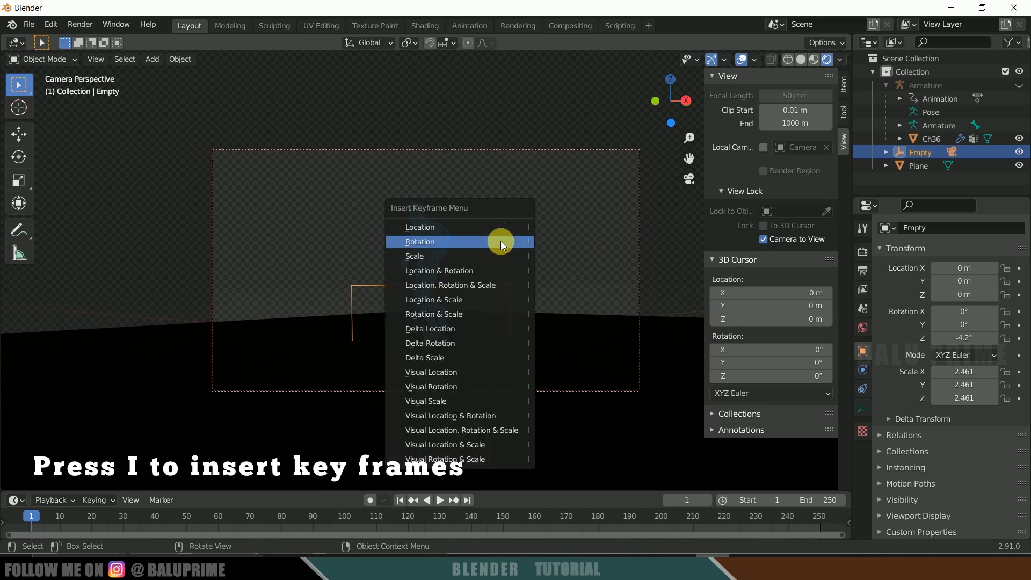
pyautogui.click(423, 240)
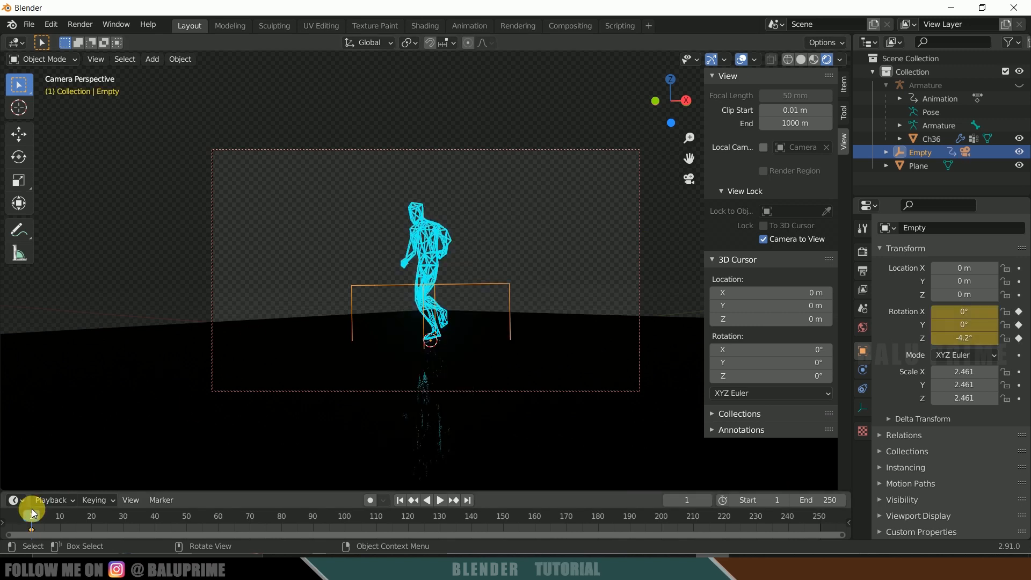
# - At frame 250, keyframe the empty's rotation with Z set to -84.1° and play back the animation
pyautogui.moveTo(30, 520); pyautogui.dragTo(820, 528)
pyautogui.moveTo(993, 338); pyautogui.dragTo(928, 338)
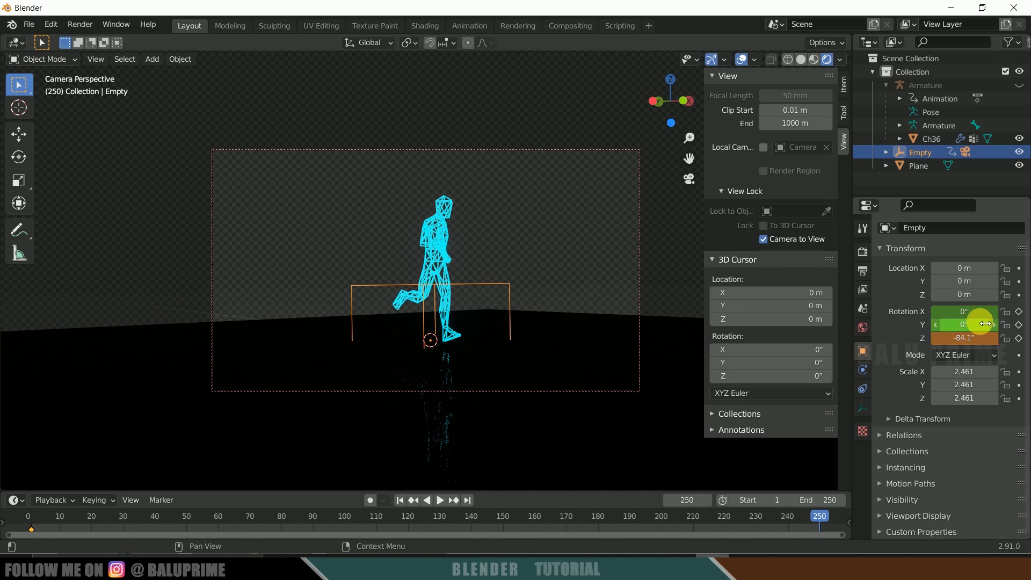
pyautogui.press('i')
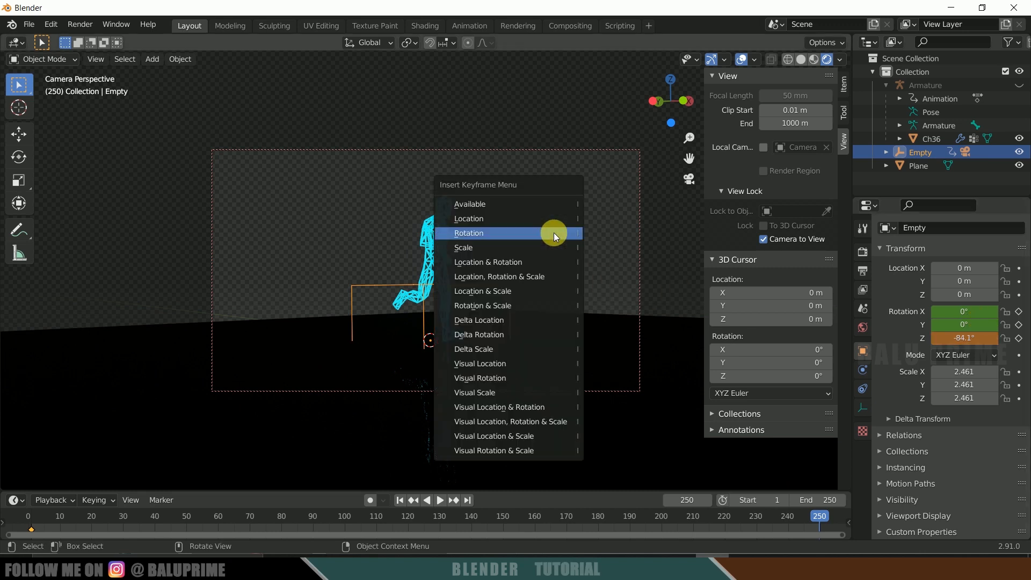
pyautogui.click(486, 232)
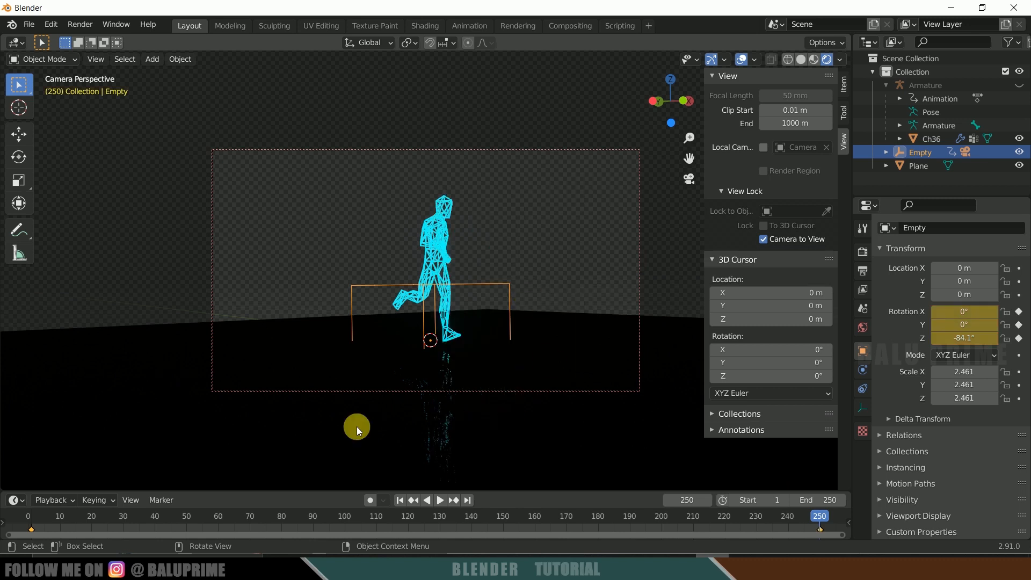
pyautogui.click(442, 500)
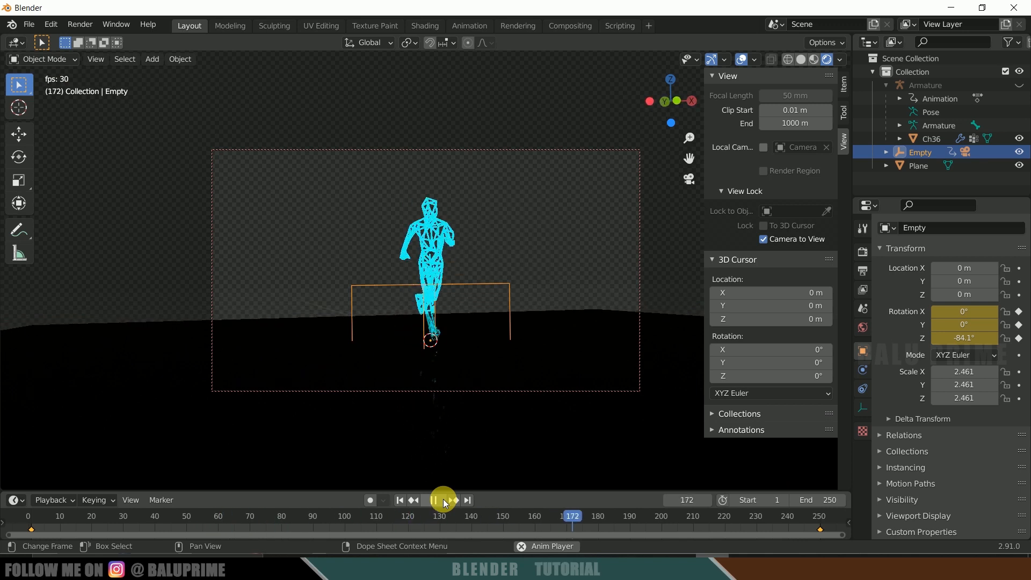
pyautogui.press('Escape')
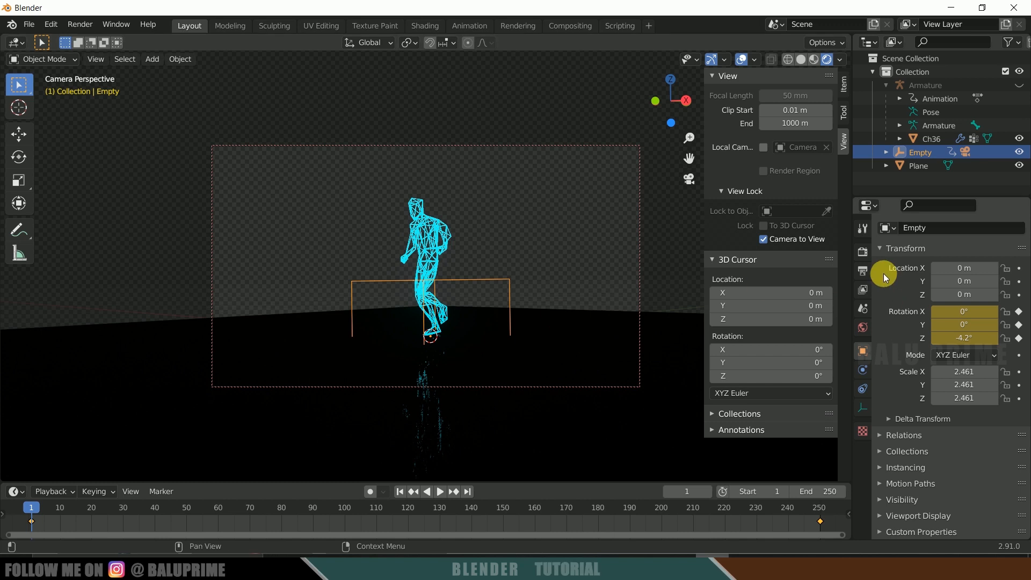
# - Review the render settings and enable Render Region in the output dimensions
pyautogui.click(862, 251)
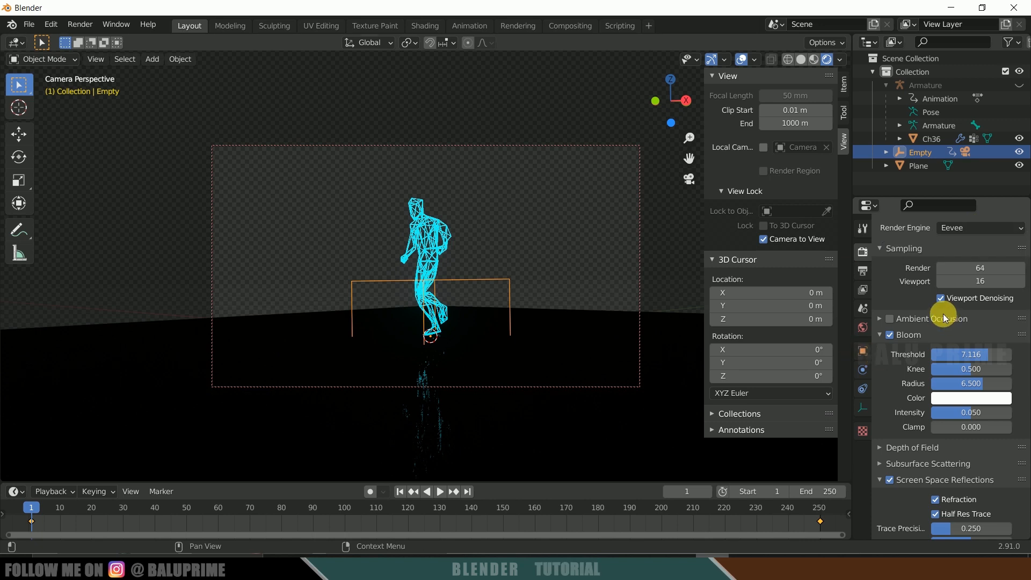
pyautogui.scroll(-10, 906, 398)
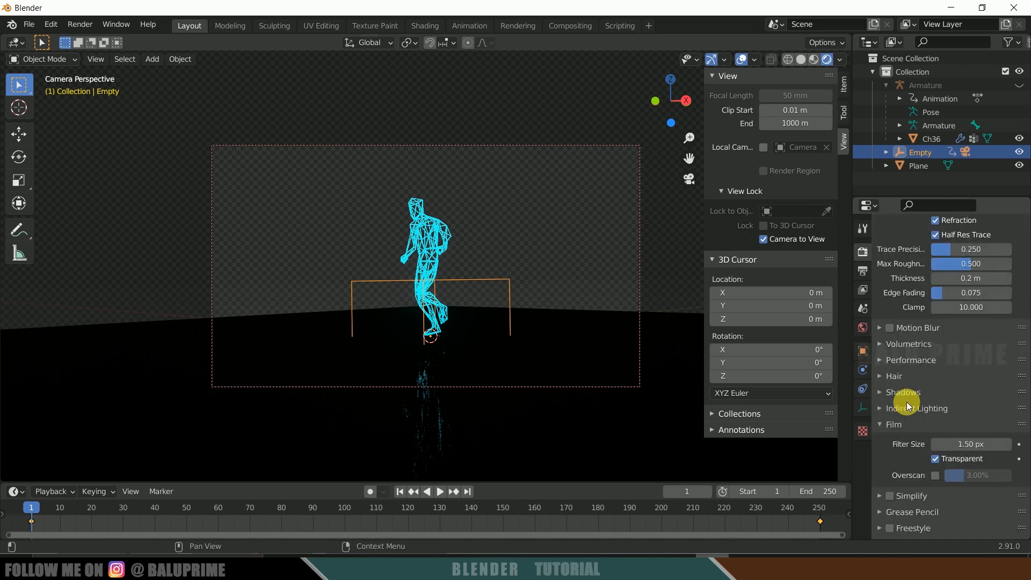
pyautogui.scroll(12, 906, 402)
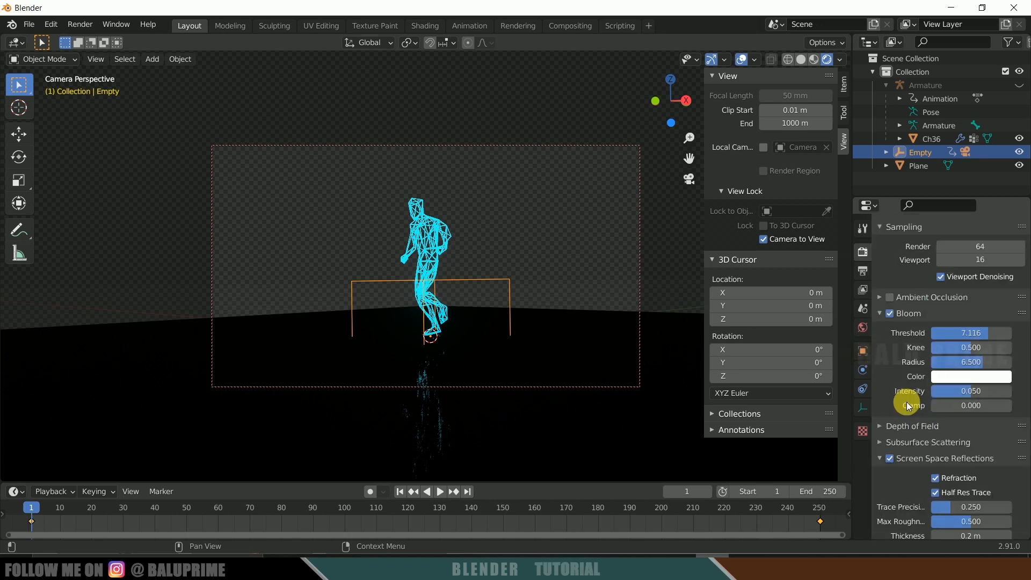
pyautogui.click(862, 272)
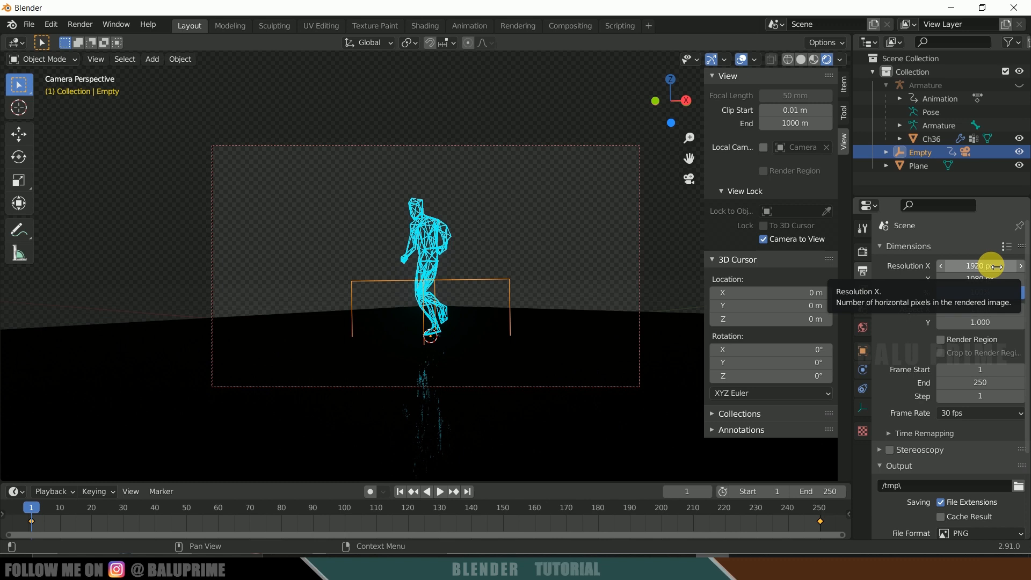
pyautogui.click(939, 339)
pyautogui.scroll(-5, 892, 376)
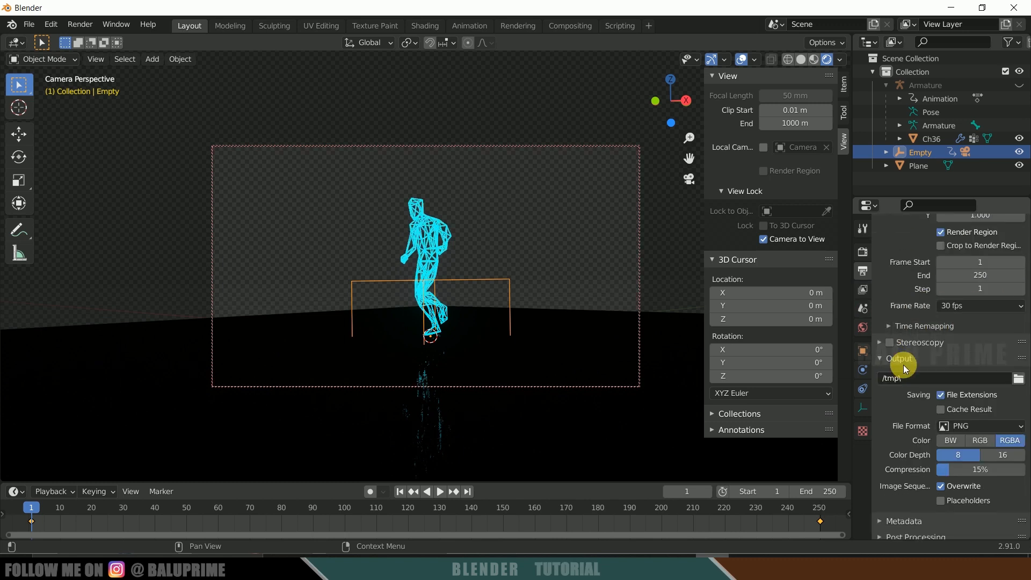
pyautogui.scroll(1, 903, 269)
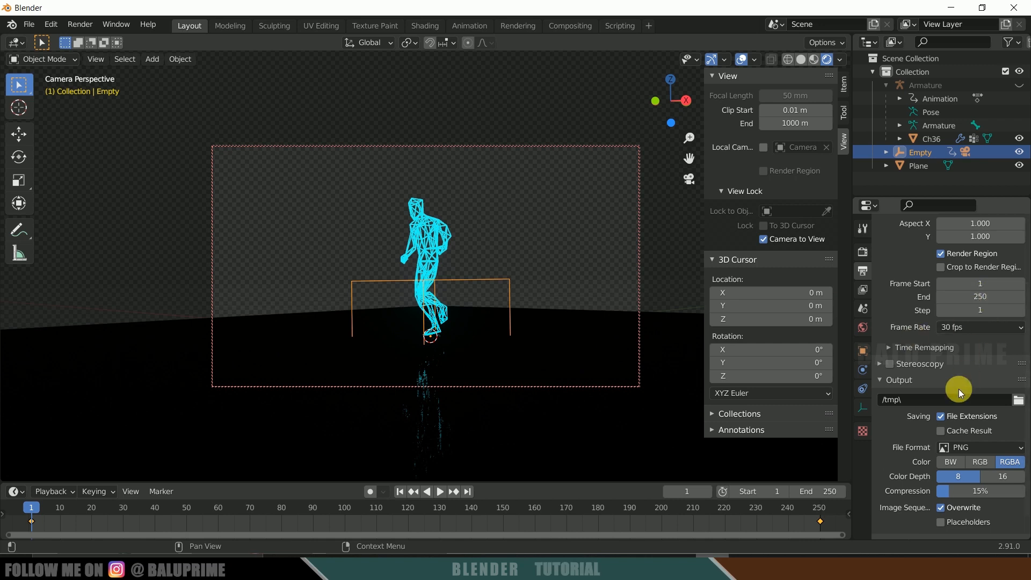
# - Choose a frame rate of 30 fps and set the render output folder to D:\youtube\glow man\
pyautogui.click(972, 328)
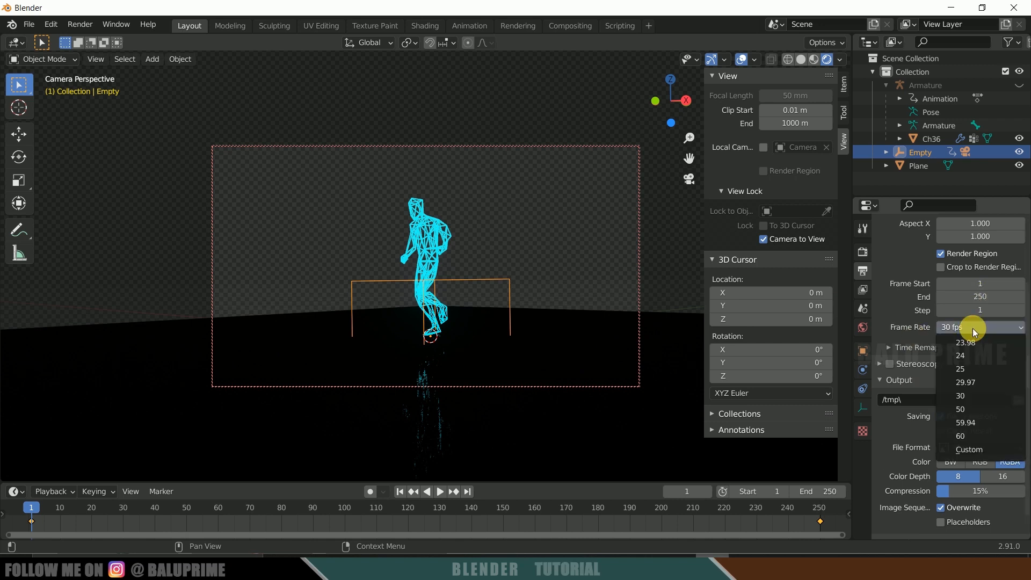
pyautogui.click(973, 395)
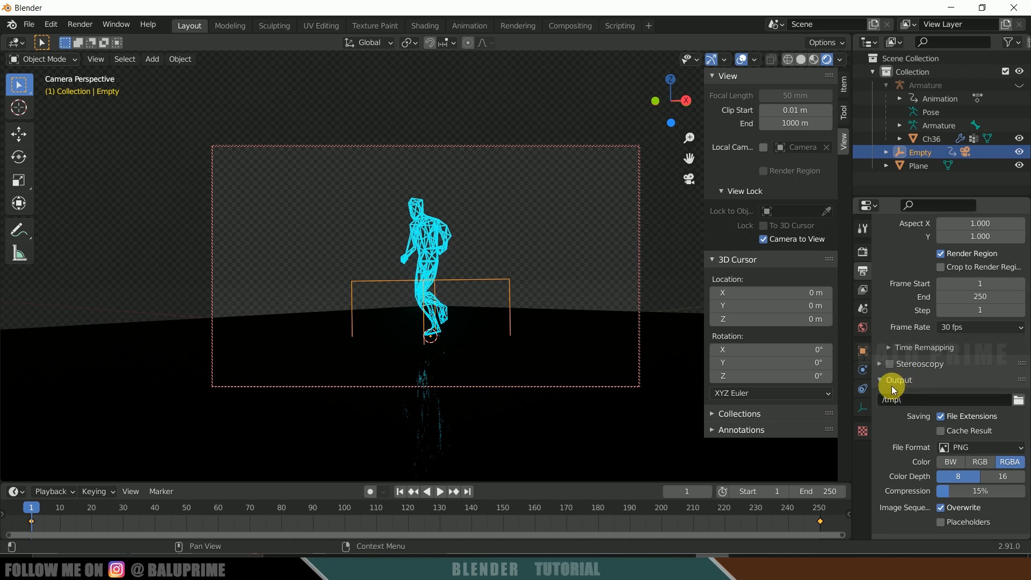
pyautogui.click(1018, 400)
pyautogui.click(215, 403)
pyautogui.click(733, 493)
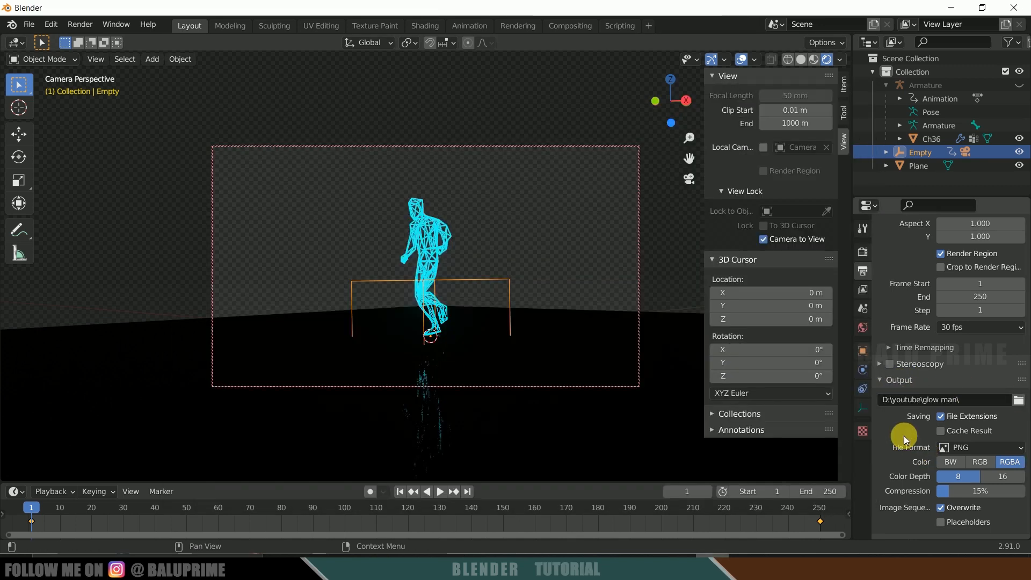
# - Set the output file format to JPEG with 100% quality
pyautogui.scroll(-1, 907, 432)
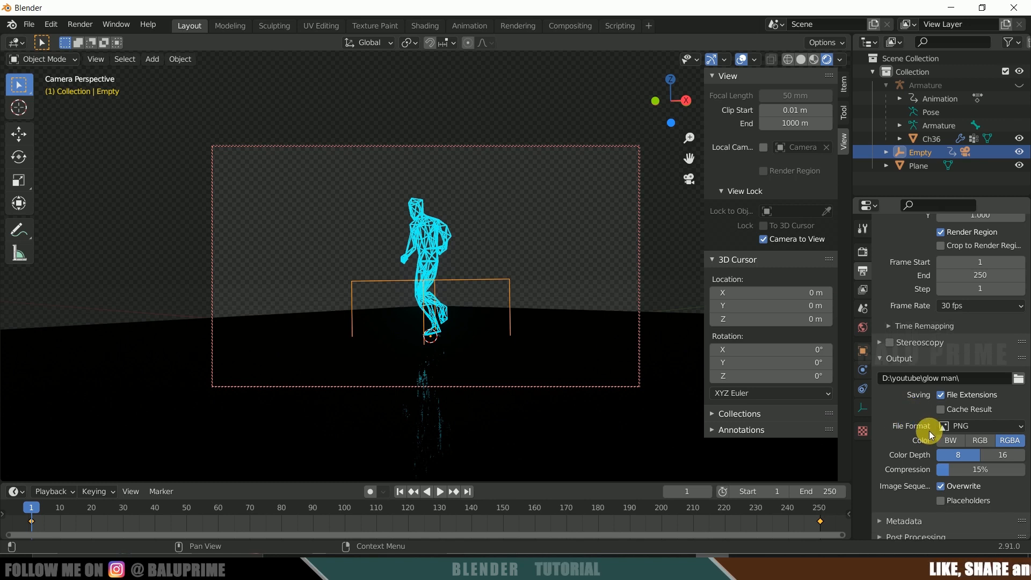
pyautogui.click(967, 427)
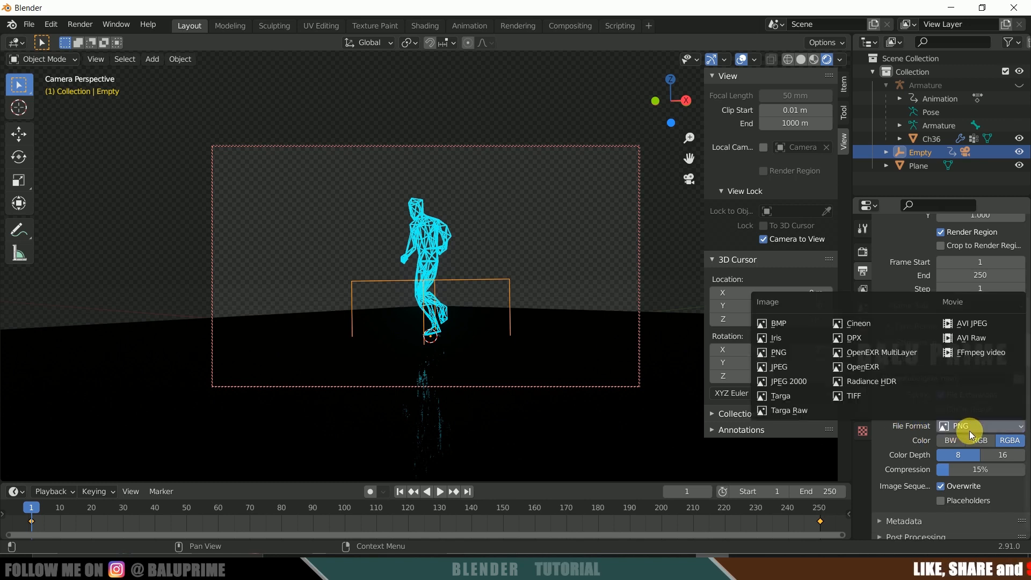
pyautogui.click(784, 368)
pyautogui.moveTo(993, 464); pyautogui.dragTo(1023, 465)
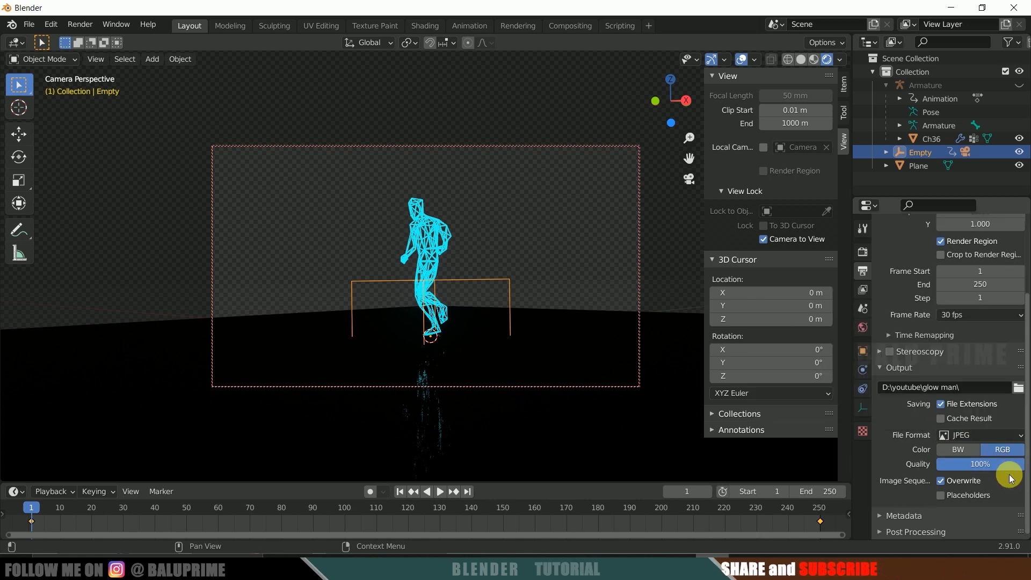
# - Disable overwriting of existing files in the image sequence and start rendering the animation
pyautogui.click(940, 481)
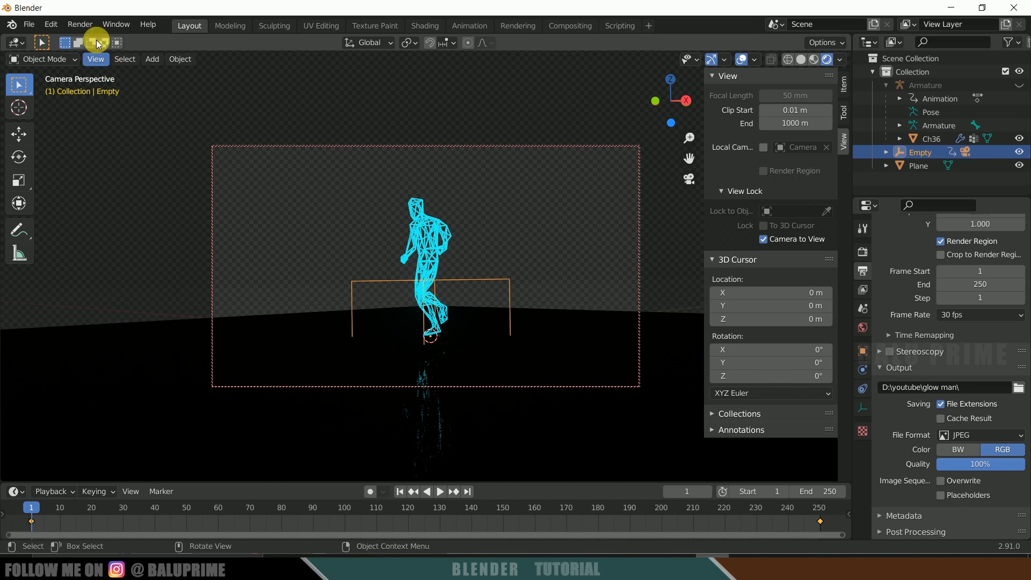
pyautogui.click(85, 26)
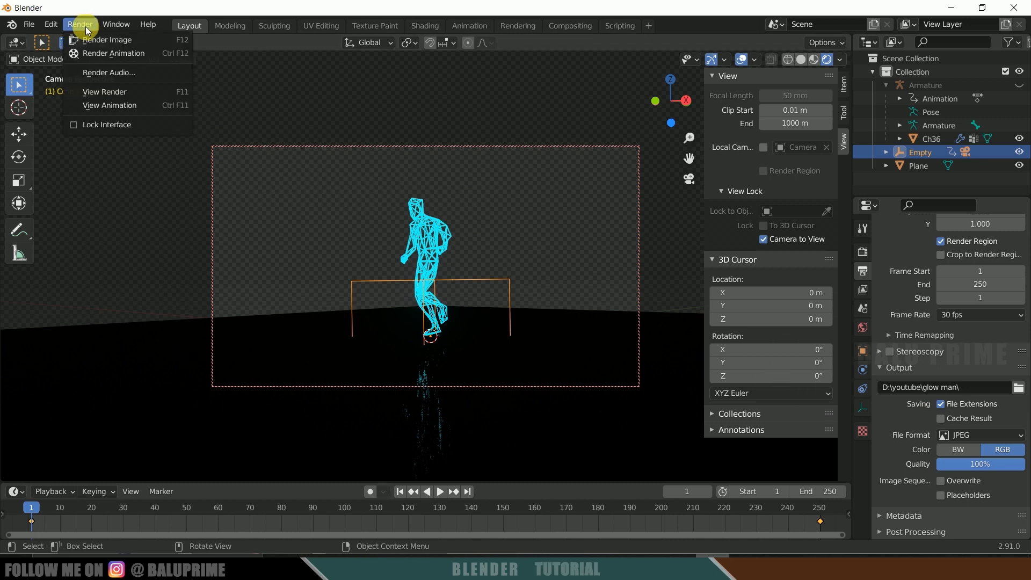
pyautogui.click(114, 53)
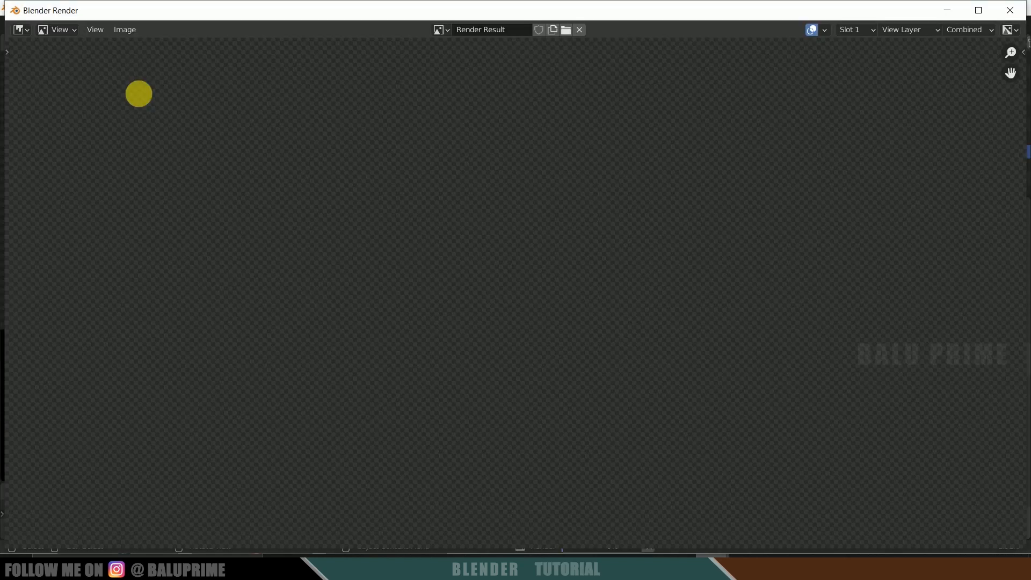